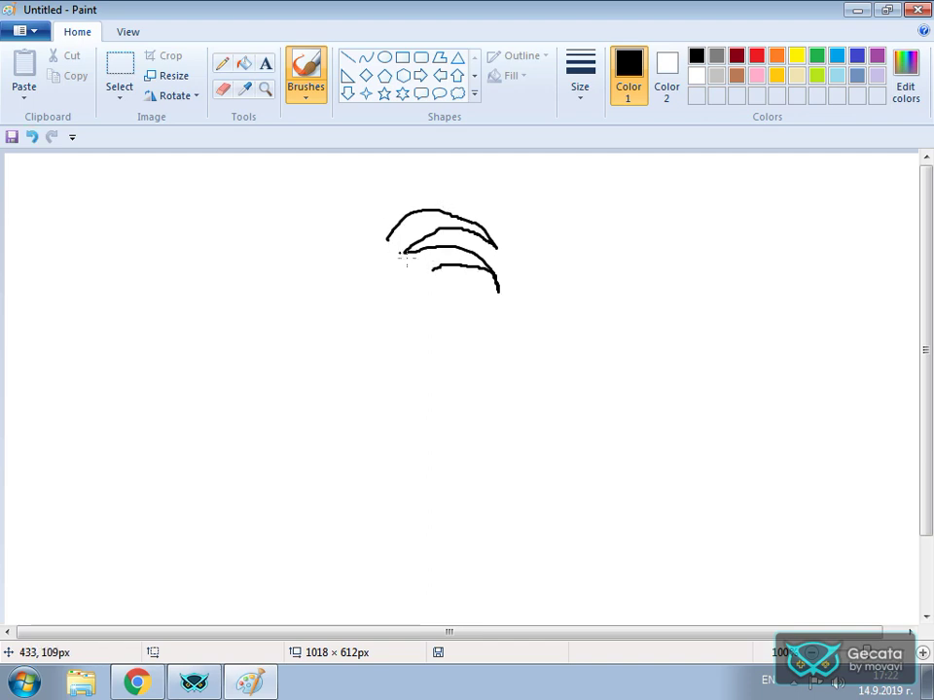
# Draw another black hair tuft below the existing ones and a tall pointed ear on each side of the hair
pyautogui.moveTo(431, 267)
pyautogui.mouseDown()
pyautogui.moveTo(467, 284)
pyautogui.moveTo(484, 338)
pyautogui.moveTo(432, 298)
pyautogui.mouseUp()
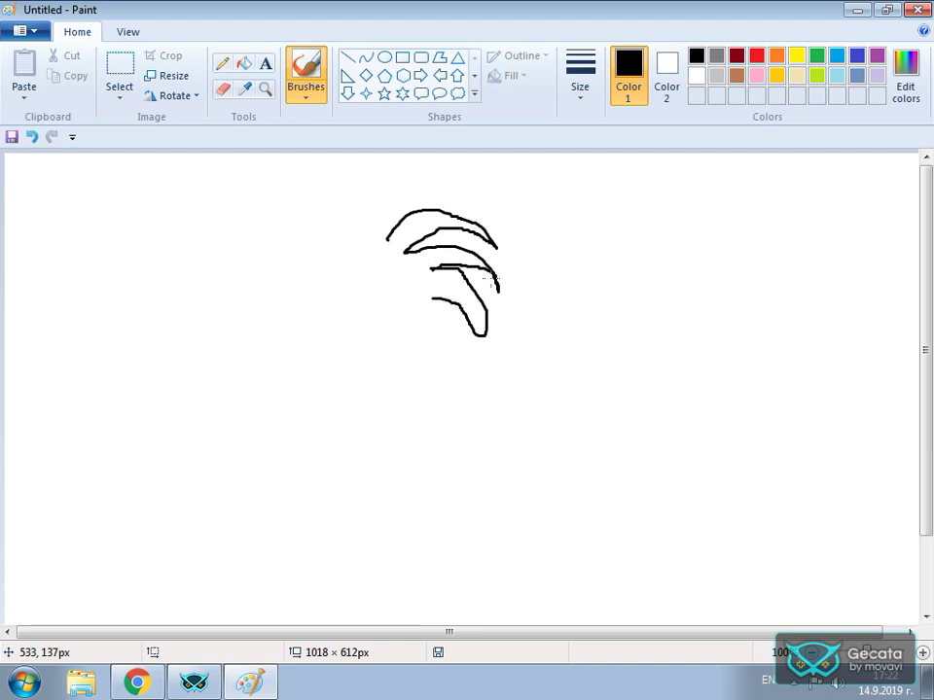
pyautogui.moveTo(494, 278)
pyautogui.mouseDown()
pyautogui.moveTo(511, 281)
pyautogui.moveTo(531, 239)
pyautogui.moveTo(547, 230)
pyautogui.moveTo(574, 299)
pyautogui.mouseUp()
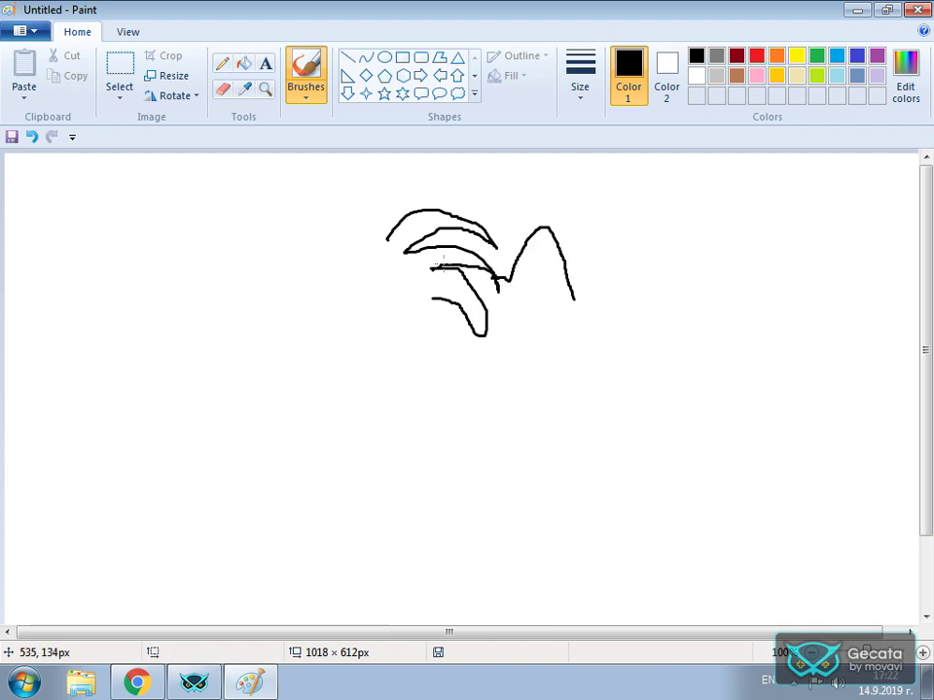
pyautogui.moveTo(389, 227)
pyautogui.mouseDown()
pyautogui.moveTo(379, 256)
pyautogui.moveTo(356, 277)
pyautogui.moveTo(379, 262)
pyautogui.moveTo(369, 264)
pyautogui.moveTo(360, 207)
pyautogui.moveTo(349, 199)
pyautogui.moveTo(316, 242)
pyautogui.moveTo(300, 370)
pyautogui.mouseUp()
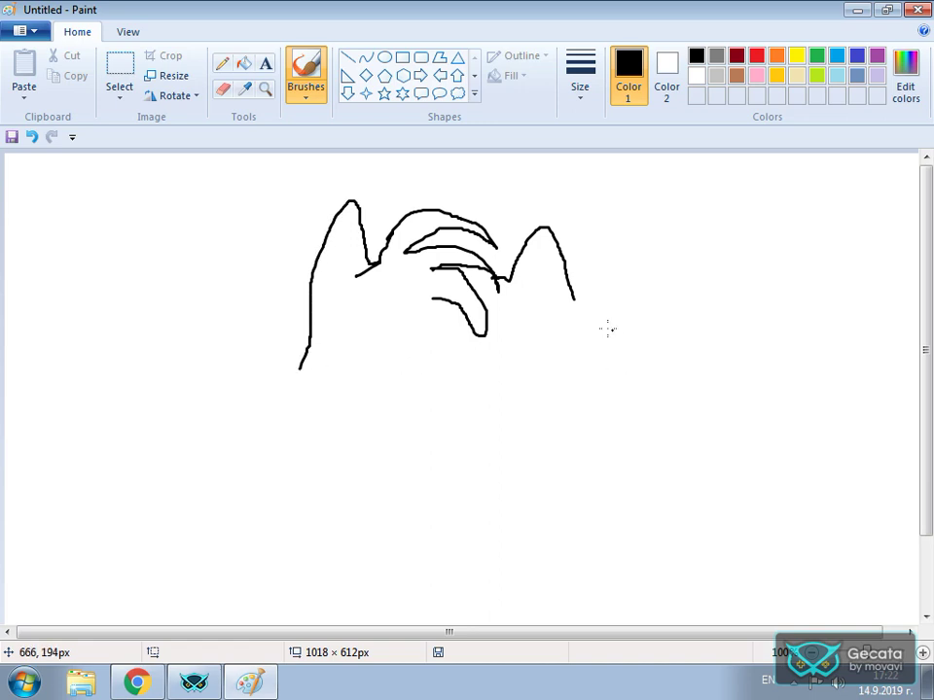
# Complete the black head outline with straight sides, two spiky fur points on each cheek and a wide curved chin
pyautogui.moveTo(571, 293); pyautogui.dragTo(561, 398)
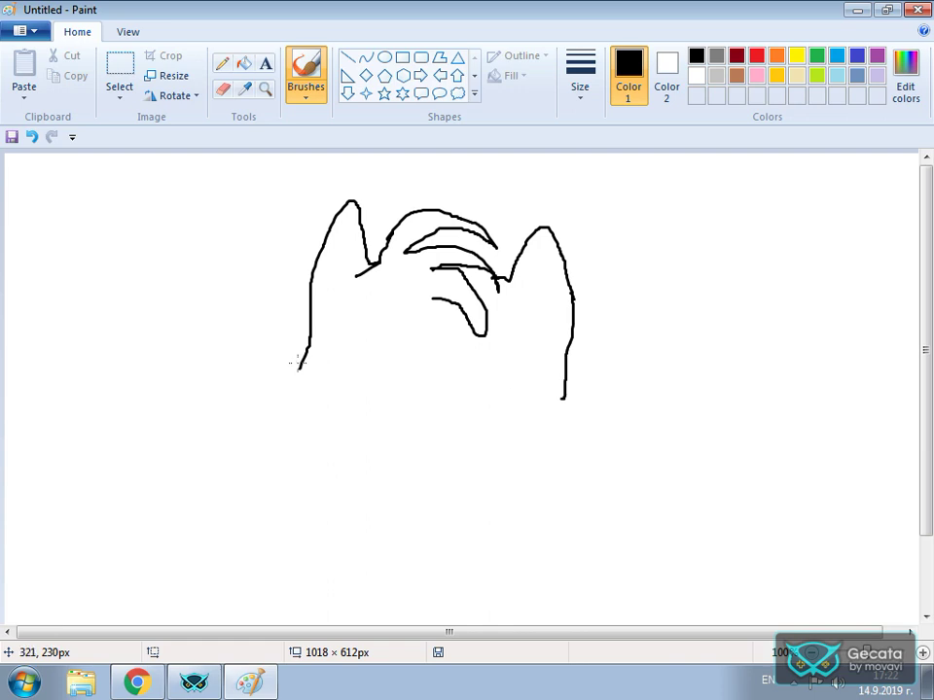
pyautogui.moveTo(297, 377)
pyautogui.mouseDown()
pyautogui.moveTo(247, 396)
pyautogui.moveTo(230, 373)
pyautogui.moveTo(243, 448)
pyautogui.moveTo(252, 450)
pyautogui.moveTo(214, 451)
pyautogui.moveTo(204, 439)
pyautogui.moveTo(201, 448)
pyautogui.moveTo(219, 482)
pyautogui.moveTo(275, 518)
pyautogui.mouseUp()
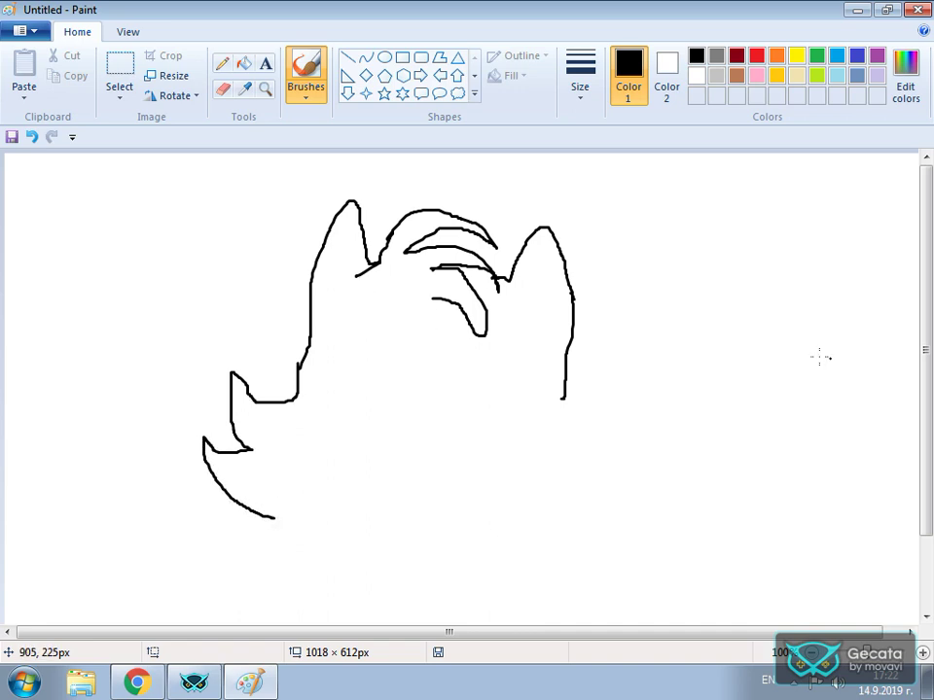
pyautogui.moveTo(562, 392)
pyautogui.mouseDown()
pyautogui.moveTo(630, 406)
pyautogui.moveTo(652, 393)
pyautogui.moveTo(632, 459)
pyautogui.moveTo(605, 471)
pyautogui.moveTo(661, 476)
pyautogui.moveTo(633, 510)
pyautogui.moveTo(571, 524)
pyautogui.moveTo(432, 526)
pyautogui.mouseUp()
pyautogui.click(269, 515)
pyautogui.moveTo(270, 517); pyautogui.dragTo(434, 525)
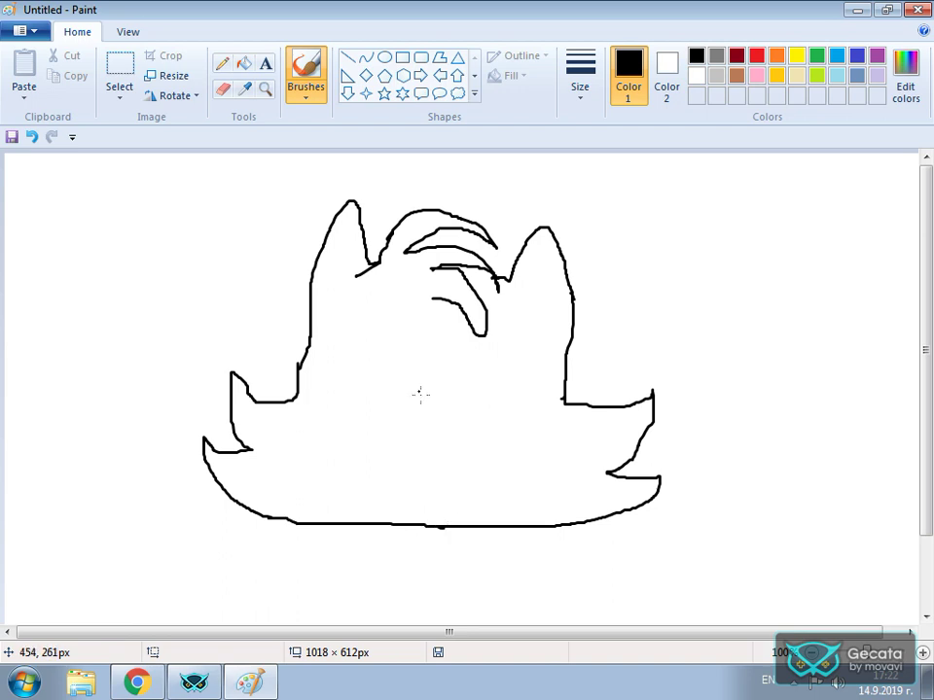
# Draw a rounded nose with a small highlight curve in the middle of the face and a curved smile beneath it
pyautogui.moveTo(416, 390)
pyautogui.mouseDown()
pyautogui.moveTo(456, 393)
pyautogui.moveTo(456, 418)
pyautogui.moveTo(441, 425)
pyautogui.moveTo(407, 389)
pyautogui.moveTo(397, 406)
pyautogui.moveTo(439, 419)
pyautogui.mouseUp()
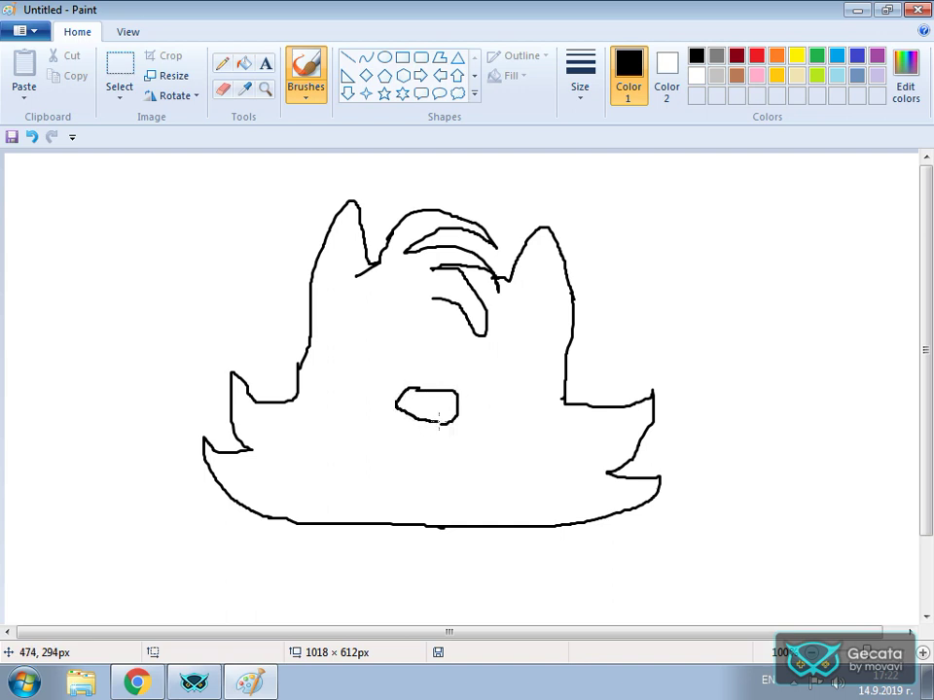
pyautogui.moveTo(416, 393); pyautogui.dragTo(457, 394)
pyautogui.moveTo(352, 430)
pyautogui.mouseDown()
pyautogui.moveTo(382, 453)
pyautogui.moveTo(452, 457)
pyautogui.mouseUp()
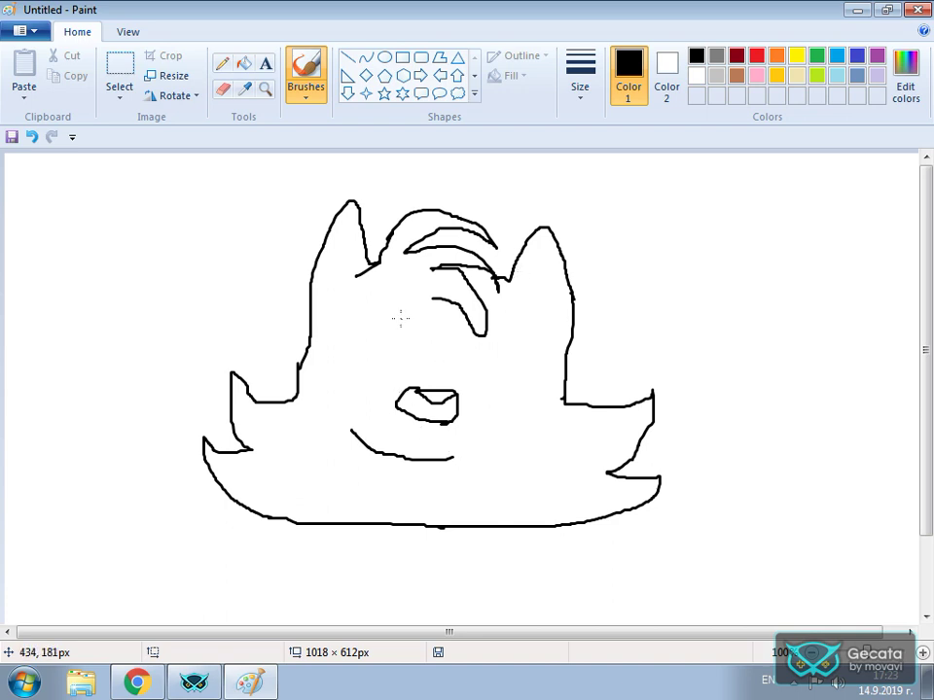
pyautogui.moveTo(399, 318)
pyautogui.mouseDown()
pyautogui.moveTo(402, 297)
pyautogui.moveTo(393, 291)
pyautogui.moveTo(370, 288)
pyautogui.moveTo(354, 303)
pyautogui.moveTo(349, 384)
pyautogui.mouseUp()
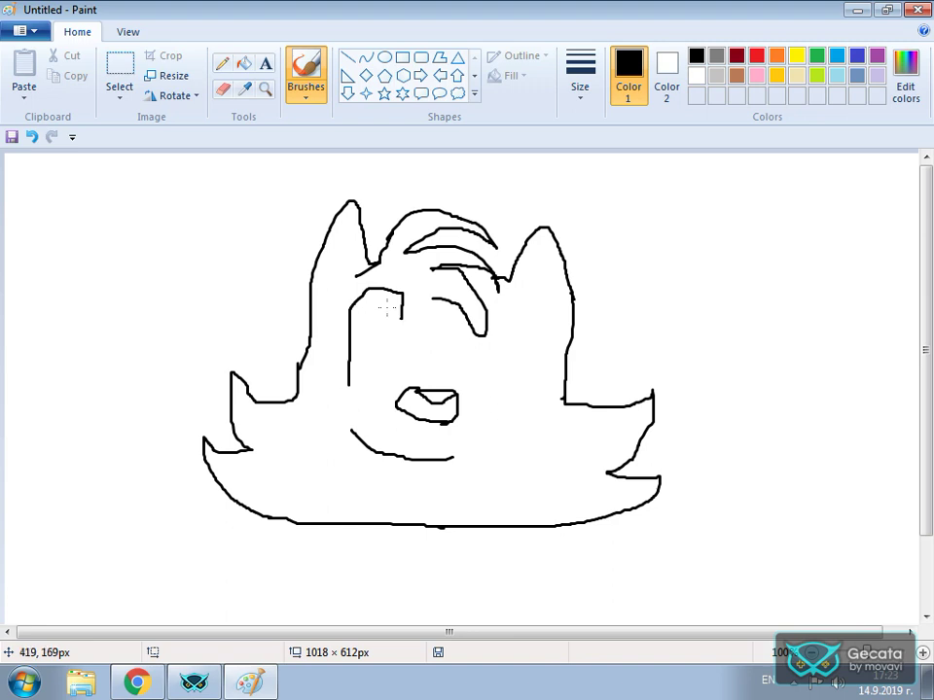
pyautogui.click(32, 136)
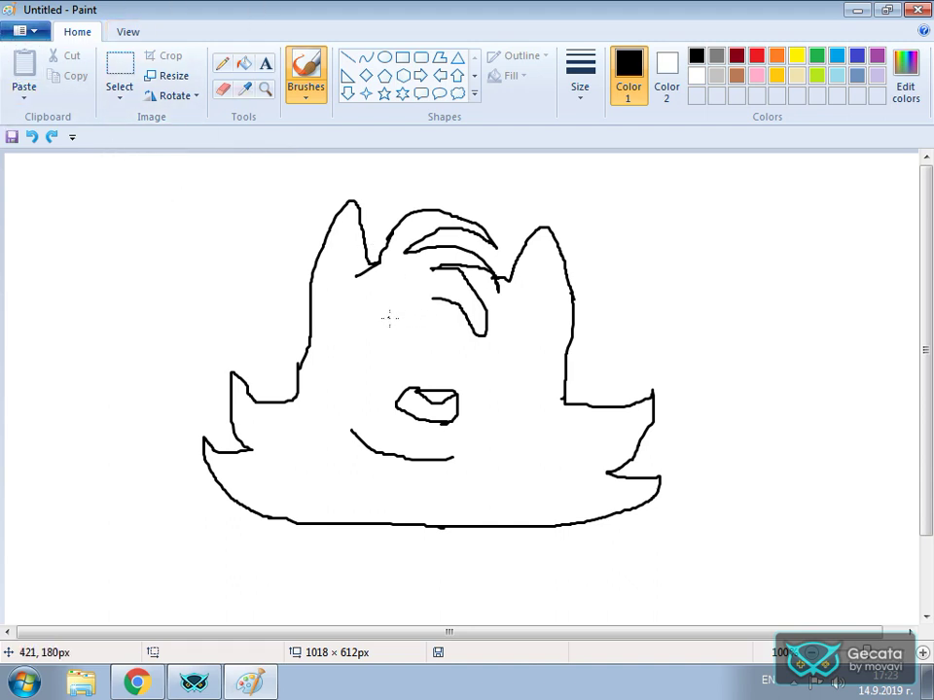
pyautogui.moveTo(400, 321)
pyautogui.mouseDown()
pyautogui.moveTo(398, 286)
pyautogui.moveTo(362, 276)
pyautogui.moveTo(333, 351)
pyautogui.mouseUp()
pyautogui.click(30, 138)
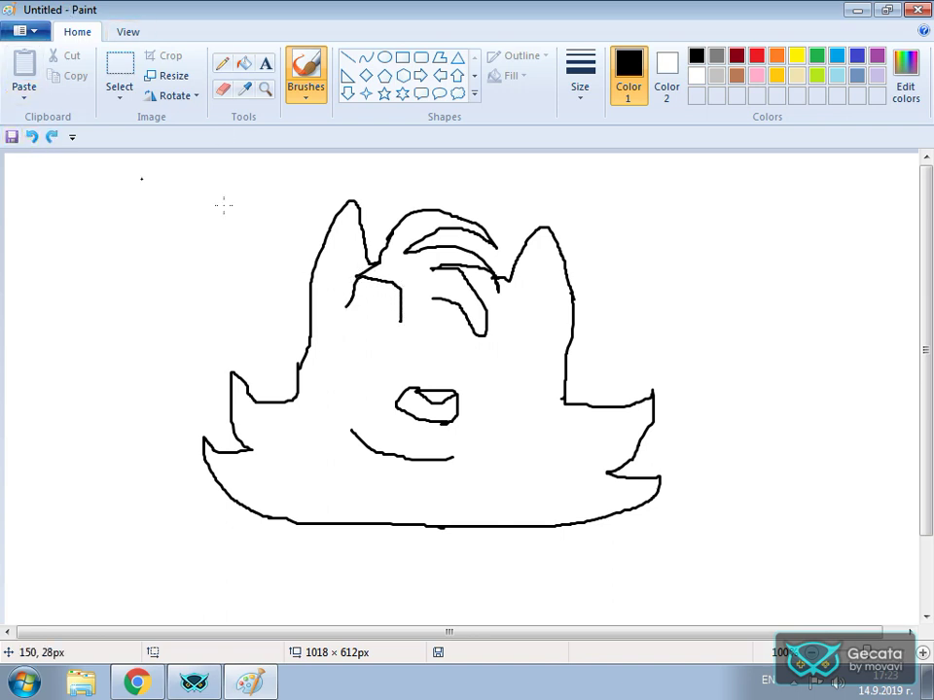
pyautogui.click(30, 138)
pyautogui.moveTo(370, 316)
pyautogui.mouseDown()
pyautogui.moveTo(381, 285)
pyautogui.moveTo(357, 278)
pyautogui.moveTo(333, 315)
pyautogui.mouseUp()
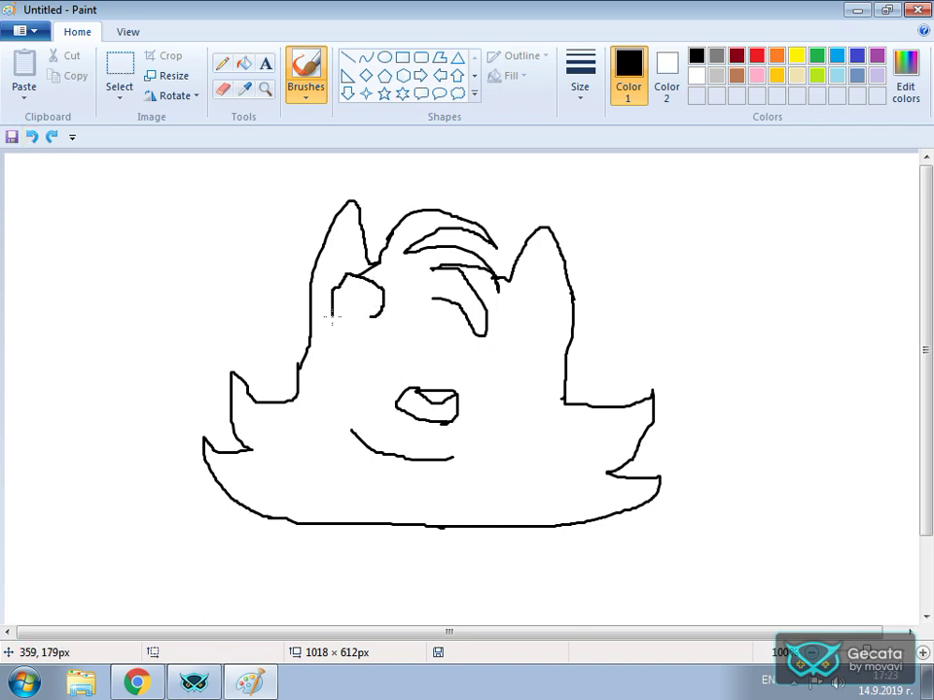
pyautogui.click(30, 138)
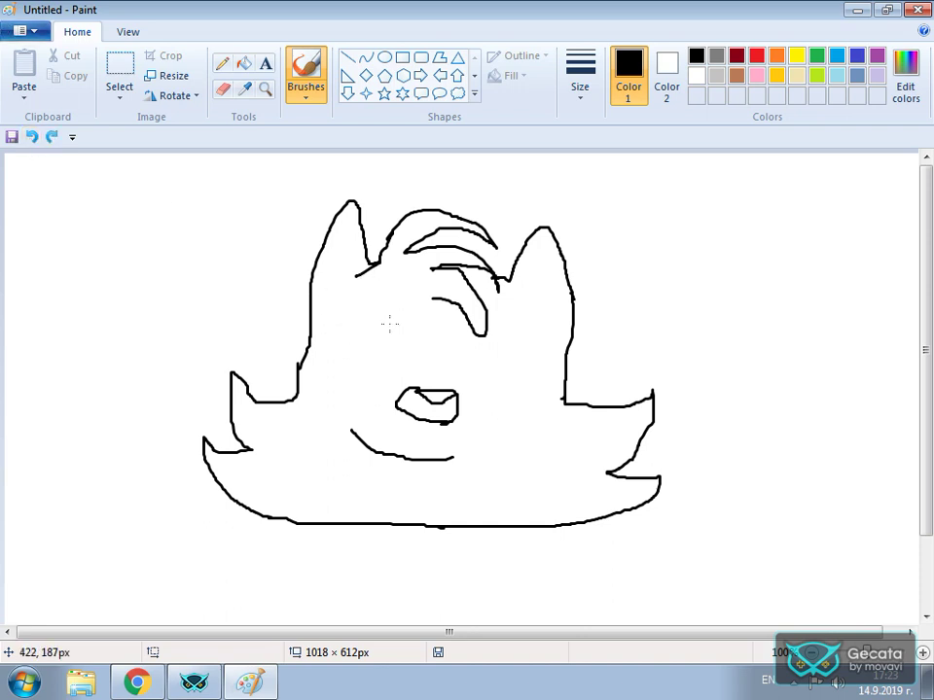
# Draw a tall black arch for the left eye, just below the base of the left ear
pyautogui.moveTo(394, 316)
pyautogui.mouseDown()
pyautogui.moveTo(400, 271)
pyautogui.moveTo(362, 271)
pyautogui.moveTo(341, 305)
pyautogui.moveTo(338, 339)
pyautogui.mouseUp()
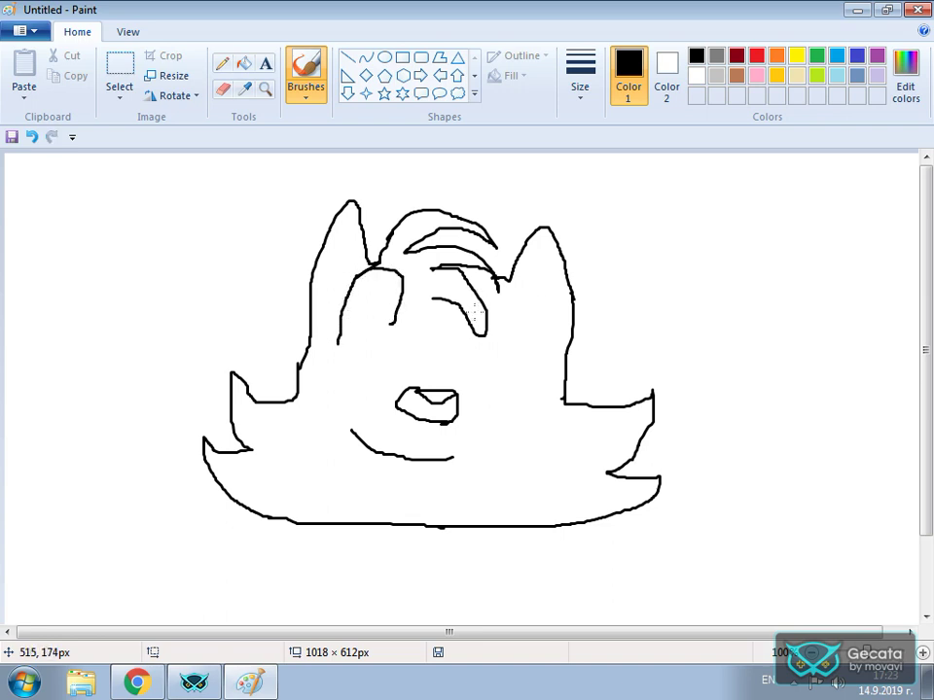
pyautogui.moveTo(481, 309)
pyautogui.mouseDown()
pyautogui.moveTo(527, 291)
pyautogui.moveTo(531, 342)
pyautogui.moveTo(522, 375)
pyautogui.mouseUp()
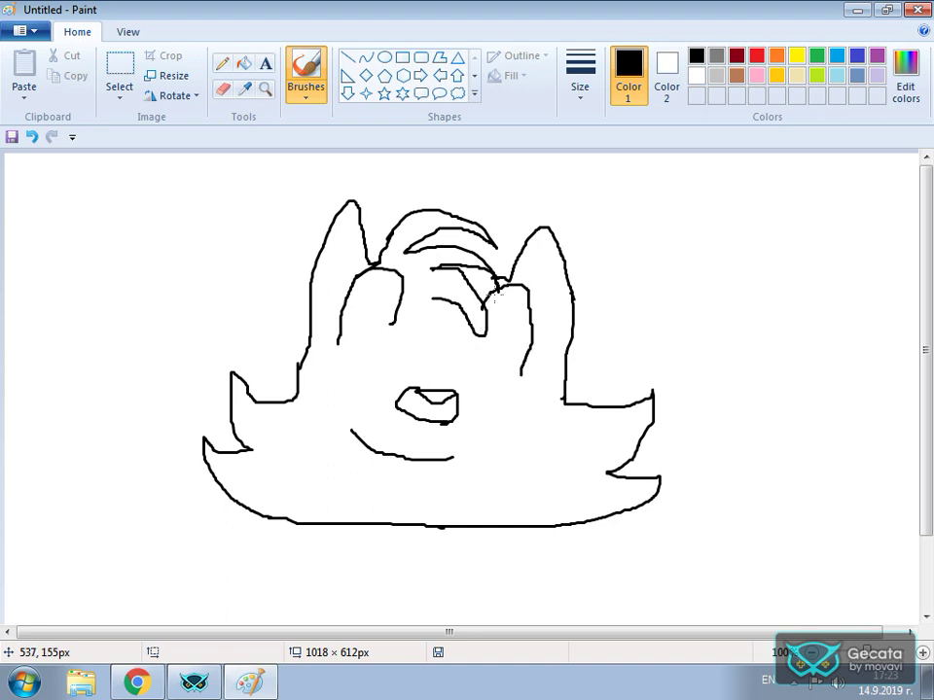
pyautogui.moveTo(498, 289)
pyautogui.mouseDown()
pyautogui.moveTo(500, 334)
pyautogui.moveTo(511, 338)
pyautogui.moveTo(526, 294)
pyautogui.mouseUp()
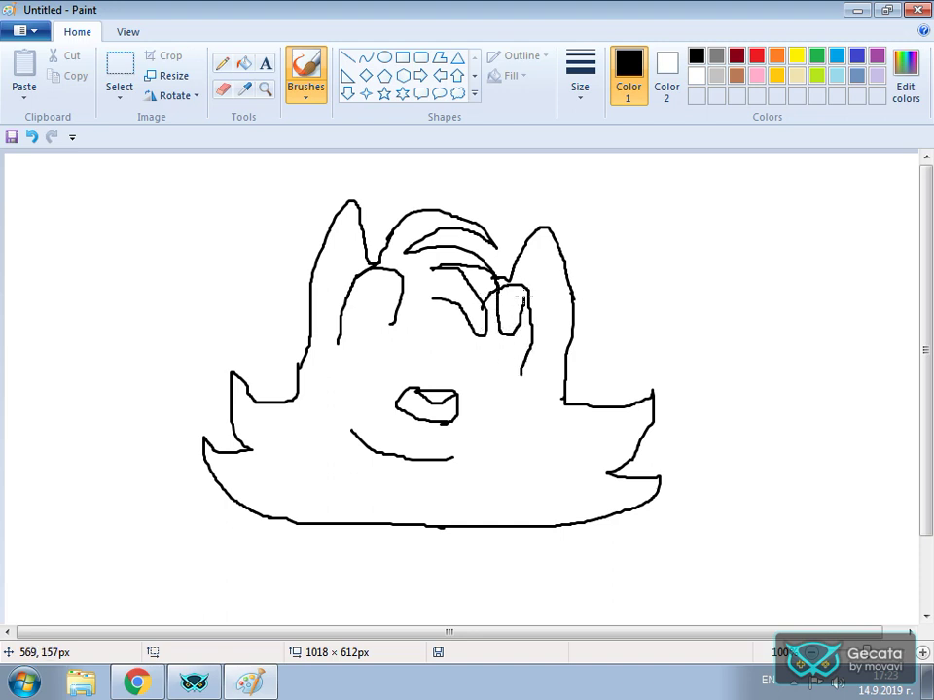
pyautogui.click(31, 136)
pyautogui.click(31, 137)
# Draw a tall black arch for the right eye and a narrow iris inside each eye
pyautogui.moveTo(486, 277)
pyautogui.mouseDown()
pyautogui.moveTo(519, 301)
pyautogui.moveTo(518, 348)
pyautogui.moveTo(477, 296)
pyautogui.moveTo(482, 331)
pyautogui.moveTo(496, 334)
pyautogui.moveTo(496, 278)
pyautogui.moveTo(499, 338)
pyautogui.moveTo(484, 343)
pyautogui.mouseUp()
pyautogui.moveTo(378, 298)
pyautogui.mouseDown()
pyautogui.moveTo(380, 316)
pyautogui.moveTo(396, 315)
pyautogui.mouseUp()
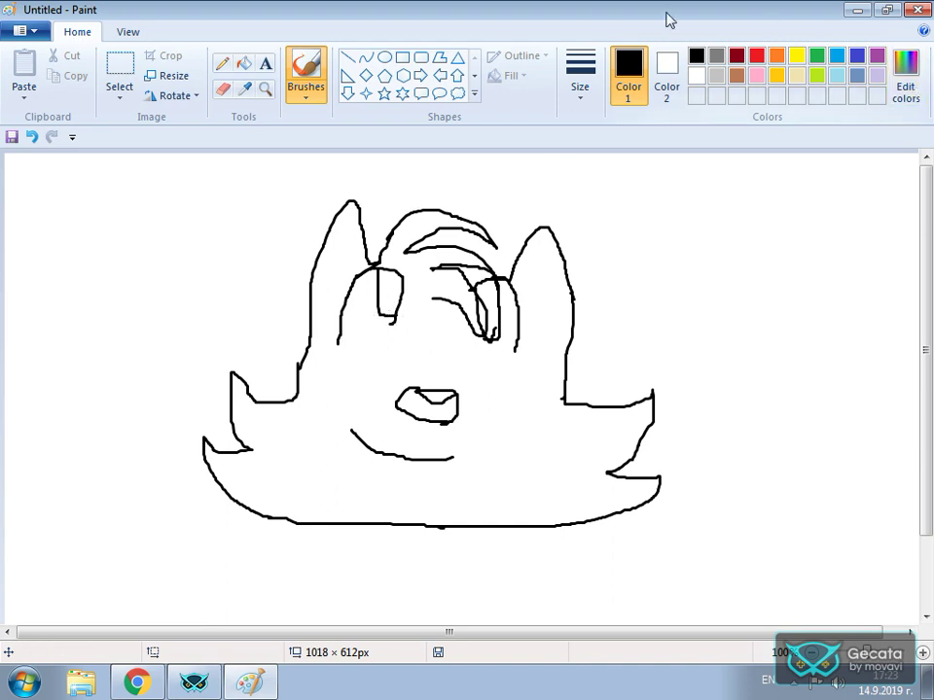
# Trace a thick brown outline around the sides and bottom of the right eye's iris
pyautogui.click(738, 76)
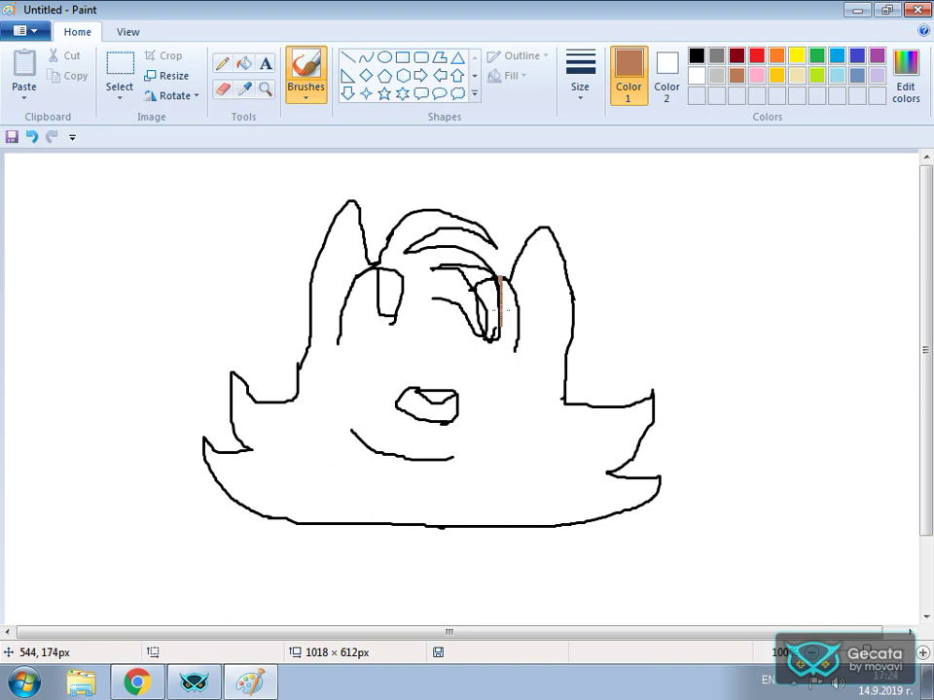
pyautogui.moveTo(501, 329)
pyautogui.mouseDown()
pyautogui.moveTo(492, 340)
pyautogui.moveTo(481, 328)
pyautogui.moveTo(474, 282)
pyautogui.moveTo(484, 351)
pyautogui.mouseUp()
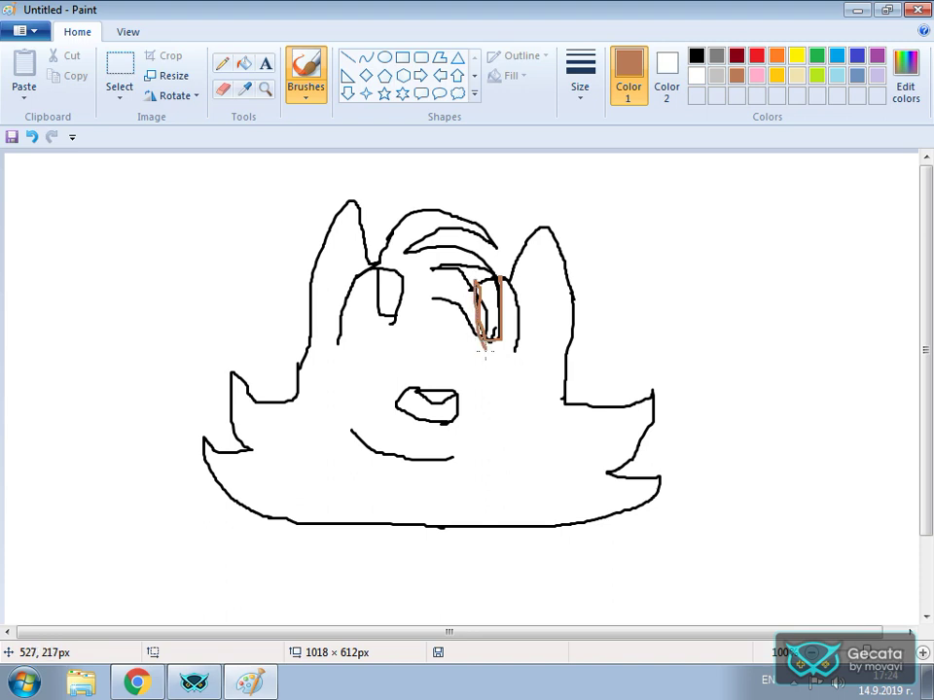
pyautogui.click(33, 136)
pyautogui.click(32, 136)
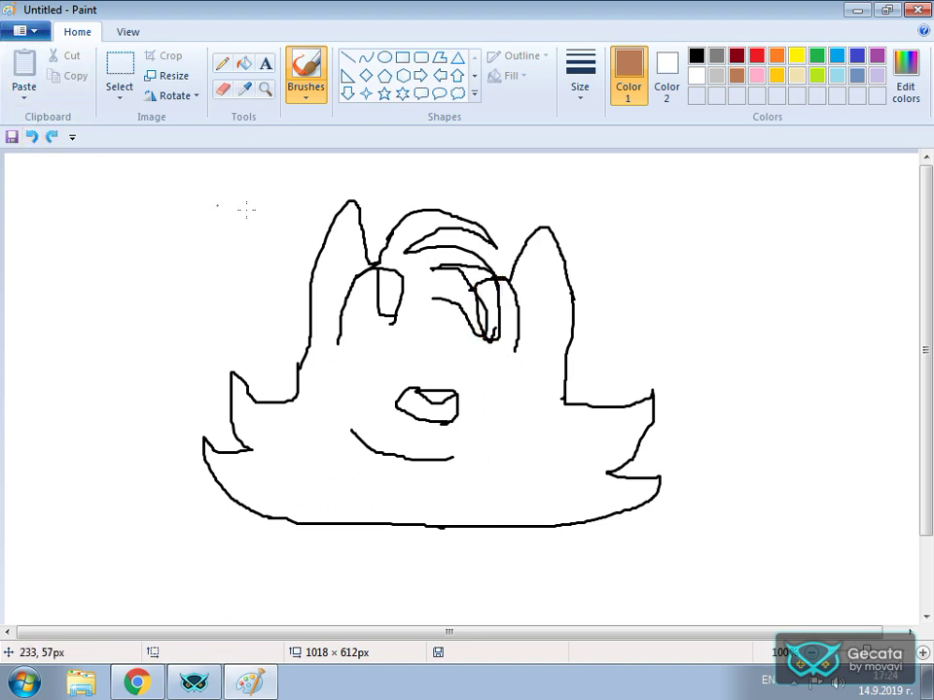
pyautogui.moveTo(473, 291)
pyautogui.mouseDown()
pyautogui.moveTo(473, 326)
pyautogui.moveTo(496, 340)
pyautogui.moveTo(504, 323)
pyautogui.moveTo(498, 272)
pyautogui.moveTo(506, 299)
pyautogui.mouseUp()
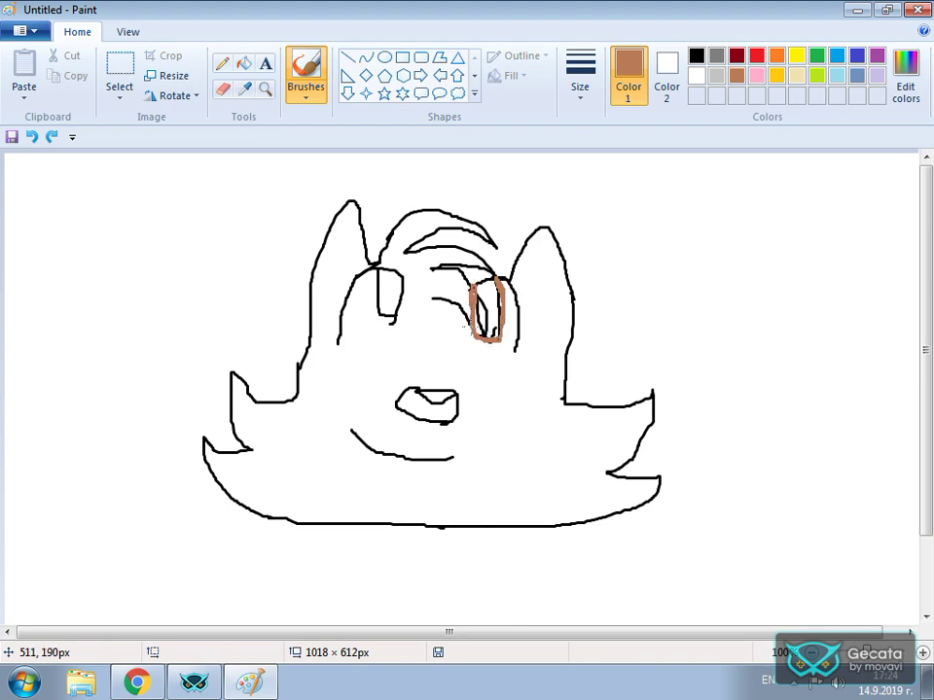
pyautogui.click(344, 179)
# Trace a thick brown outline around the left eye's iris and close the top of the right iris outline in brown
pyautogui.moveTo(376, 267)
pyautogui.mouseDown()
pyautogui.moveTo(374, 315)
pyautogui.moveTo(390, 322)
pyautogui.mouseUp()
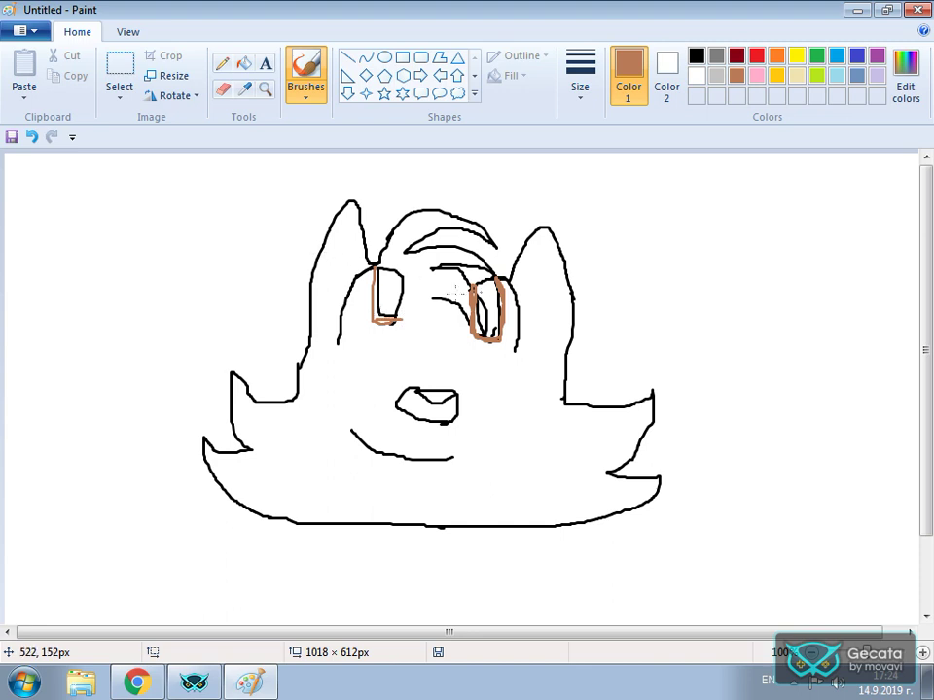
pyautogui.moveTo(368, 289)
pyautogui.mouseDown()
pyautogui.moveTo(370, 321)
pyautogui.moveTo(373, 286)
pyautogui.moveTo(369, 313)
pyautogui.mouseUp()
pyautogui.moveTo(393, 319)
pyautogui.mouseDown()
pyautogui.moveTo(402, 308)
pyautogui.moveTo(395, 317)
pyautogui.moveTo(390, 263)
pyautogui.moveTo(373, 270)
pyautogui.mouseUp()
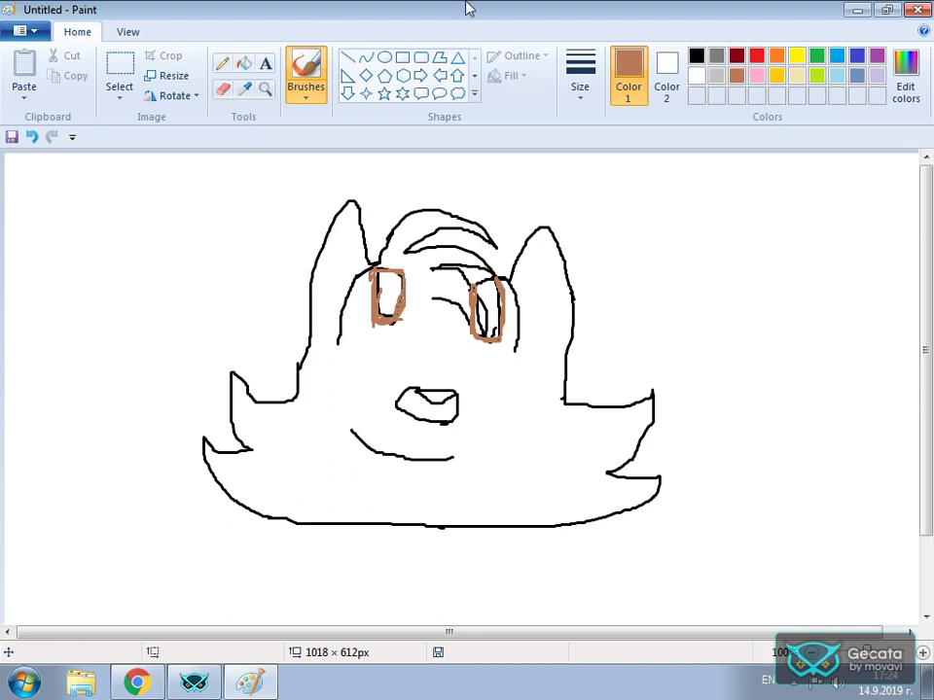
pyautogui.click(697, 55)
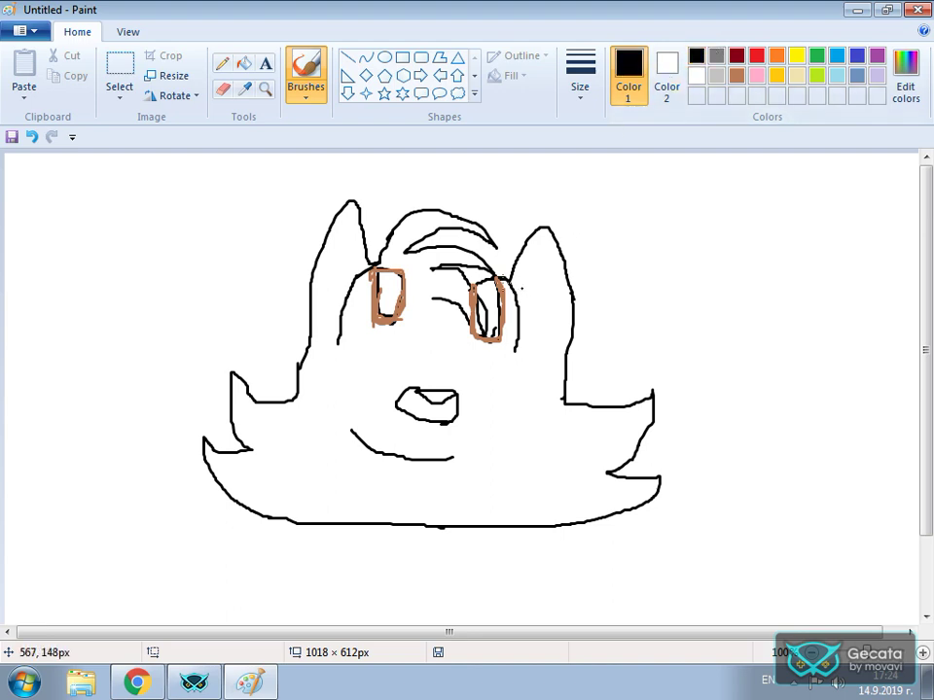
pyautogui.click(736, 75)
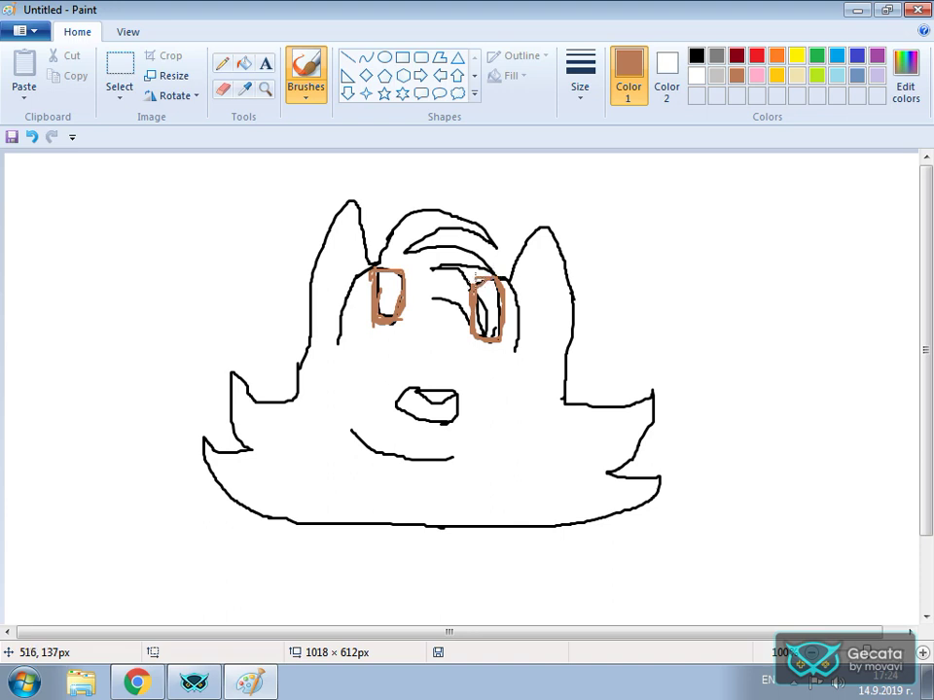
# Draw a small black highlight curve in the upper part of each iris
pyautogui.click(697, 56)
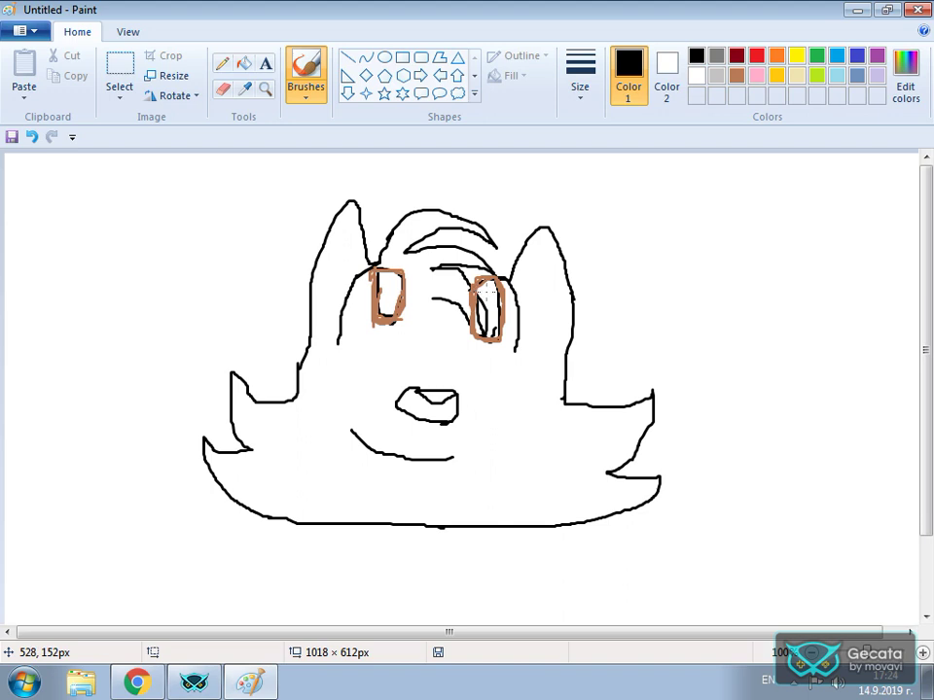
pyautogui.moveTo(480, 282); pyautogui.dragTo(492, 290)
pyautogui.moveTo(382, 277); pyautogui.dragTo(394, 281)
pyautogui.click(31, 136)
pyautogui.moveTo(385, 273)
pyautogui.mouseDown()
pyautogui.moveTo(386, 281)
pyautogui.moveTo(406, 281)
pyautogui.mouseUp()
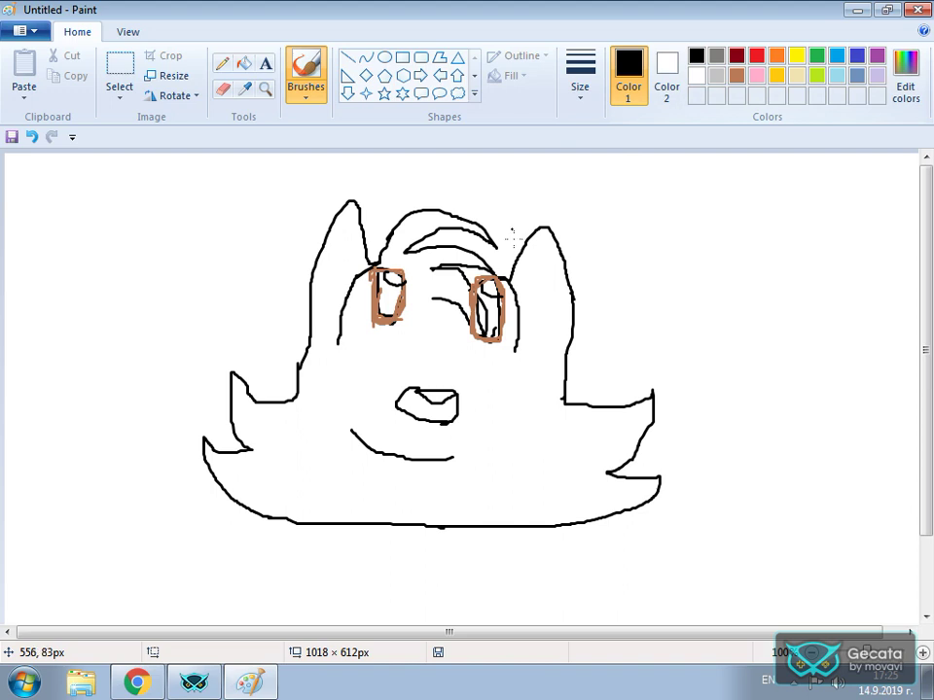
# Extend the outer line of both eyes further down the face in black
pyautogui.click(777, 57)
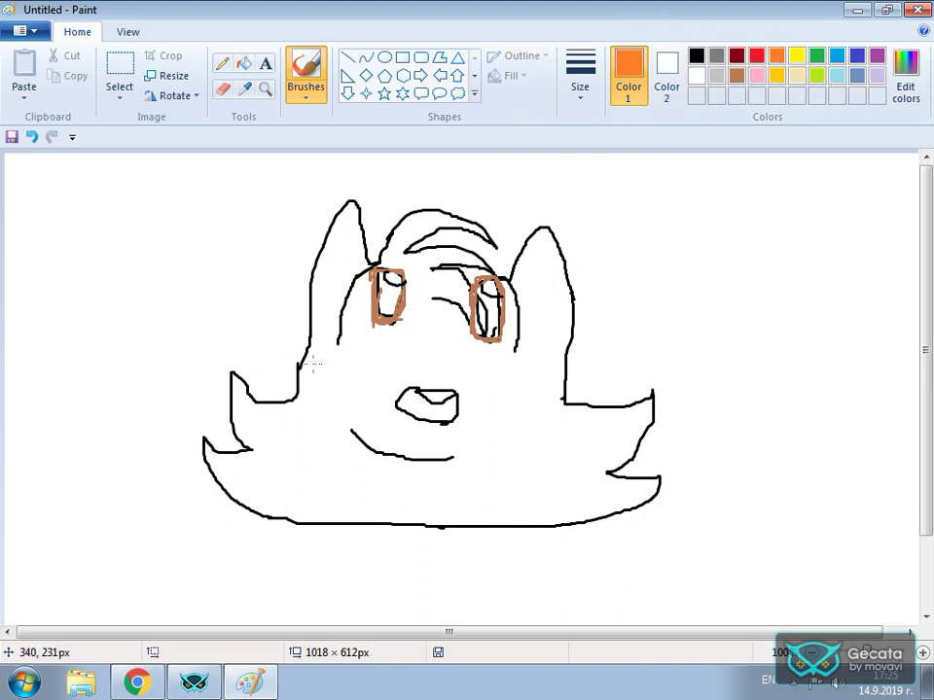
pyautogui.click(695, 56)
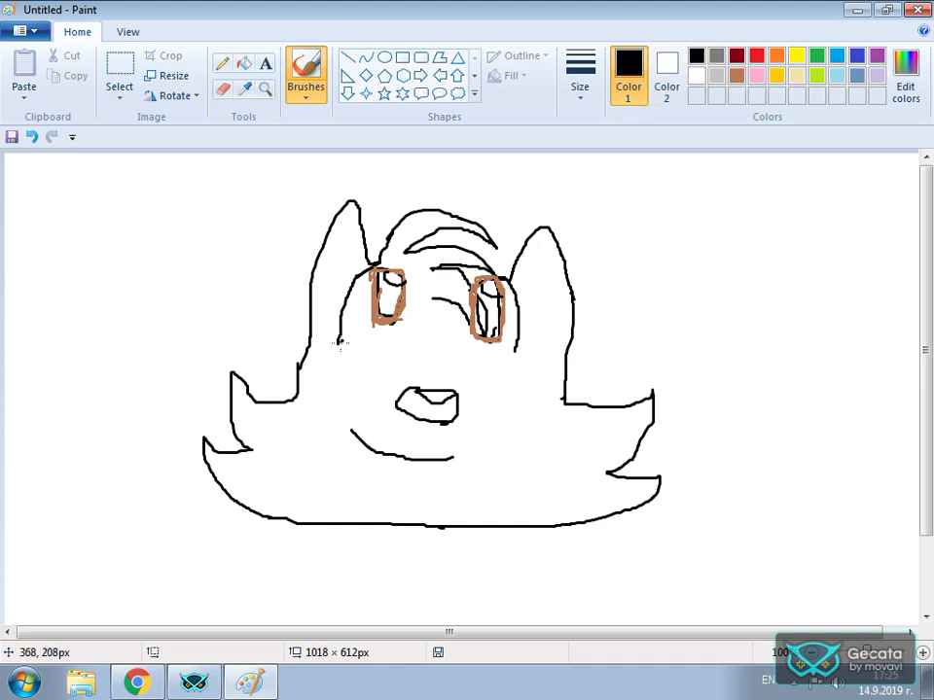
pyautogui.moveTo(515, 347); pyautogui.dragTo(516, 380)
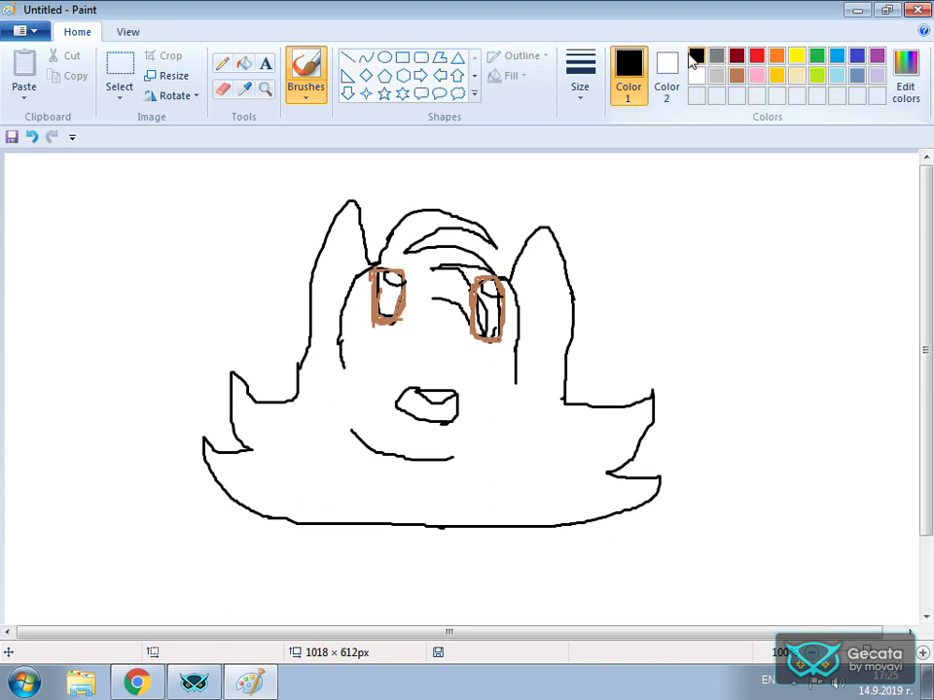
# Add orange fur markings: a line across the face above the nose, inner-ear shapes and a vertical line down from each eye
pyautogui.click(777, 57)
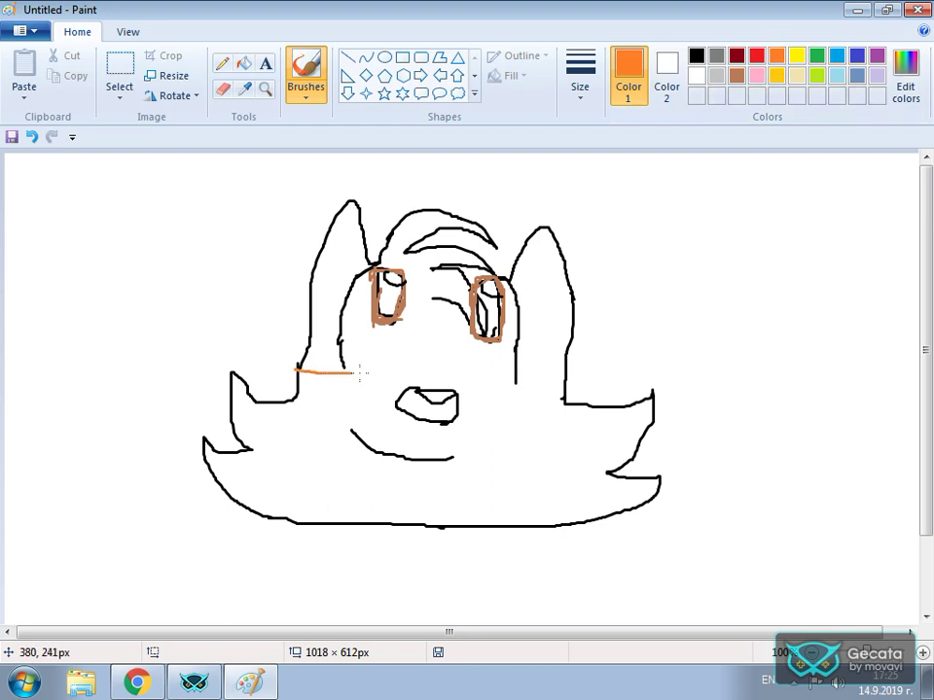
pyautogui.moveTo(414, 370); pyautogui.dragTo(490, 371)
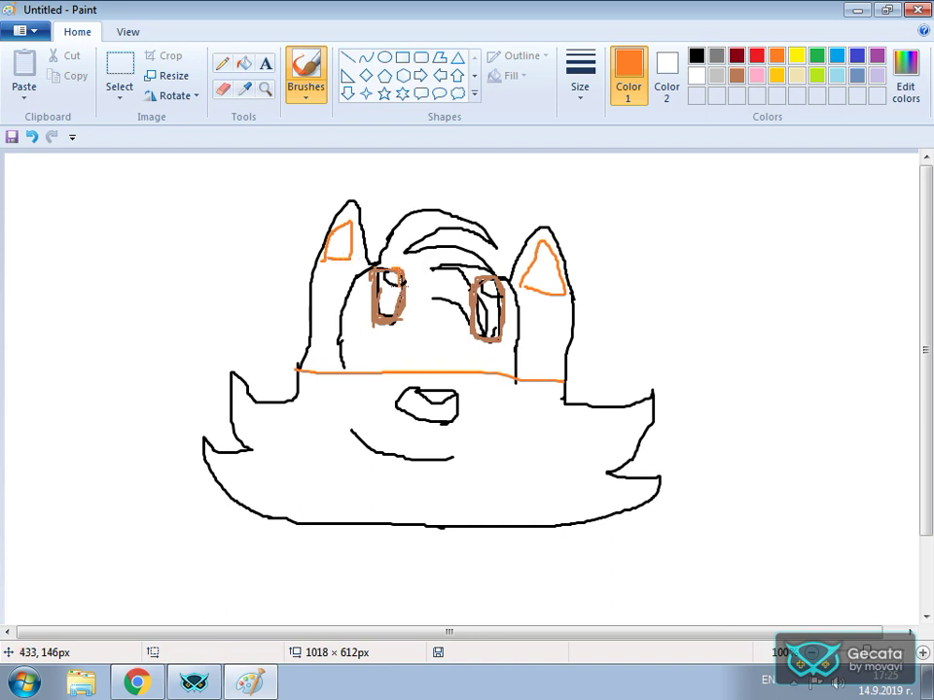
pyautogui.click(32, 137)
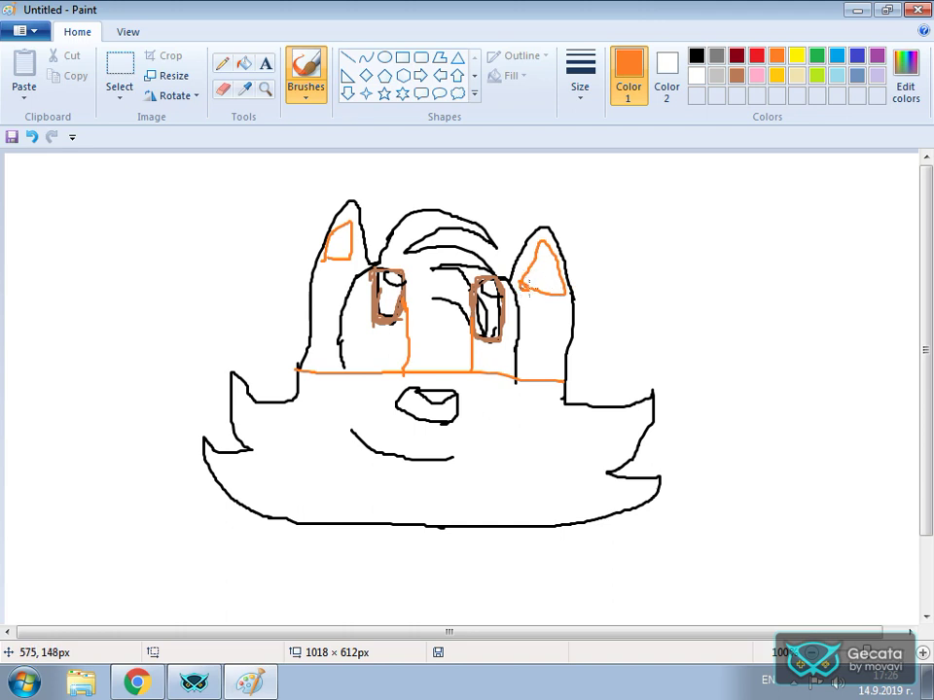
# Draw a curved black neck band beneath the chin
pyautogui.click(697, 56)
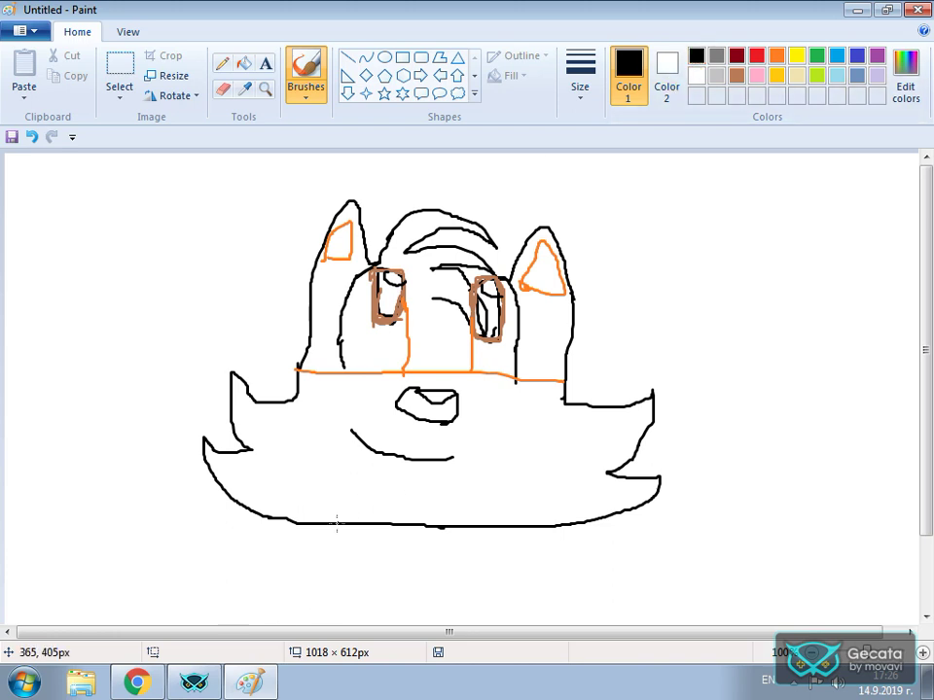
pyautogui.moveTo(313, 546); pyautogui.dragTo(470, 561)
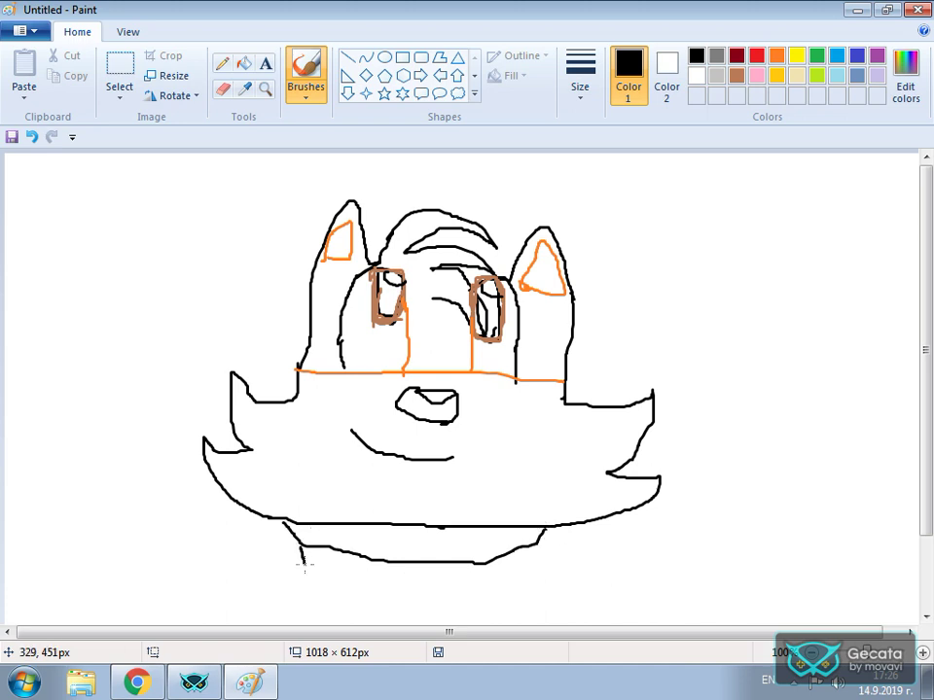
# Draw a black V-shaped bandana below the neck band, with curved fold lines inside it
pyautogui.moveTo(333, 595); pyautogui.dragTo(379, 662)
pyautogui.moveTo(533, 547)
pyautogui.mouseDown()
pyautogui.moveTo(502, 618)
pyautogui.moveTo(475, 648)
pyautogui.mouseUp()
pyautogui.moveTo(336, 572); pyautogui.dragTo(424, 587)
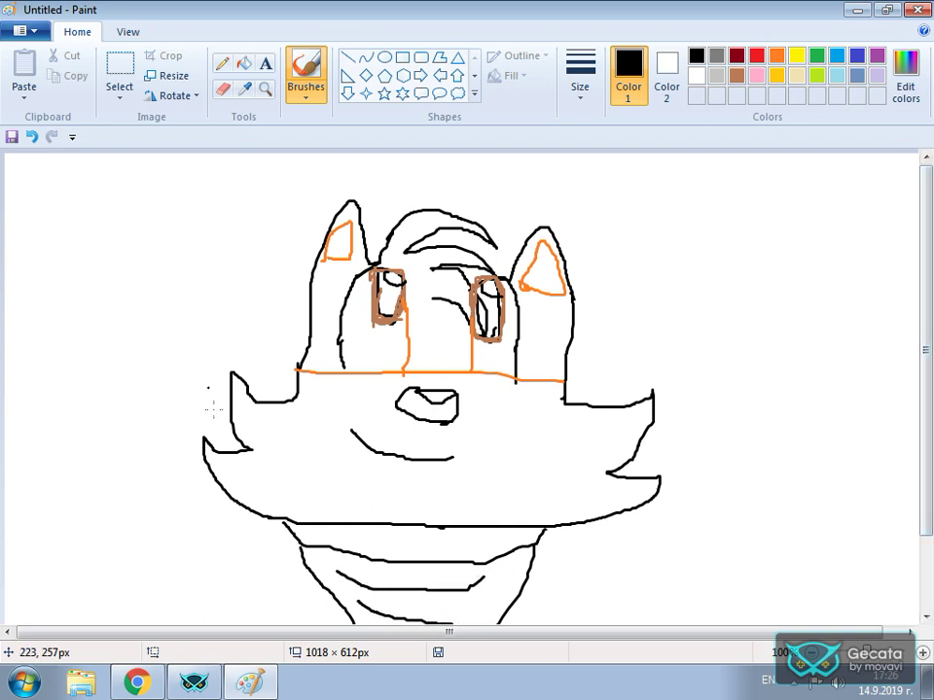
# Draw the body's side lines down from both ends of the neck band and two black eyelashes beside each eye
pyautogui.moveTo(301, 532); pyautogui.dragTo(285, 616)
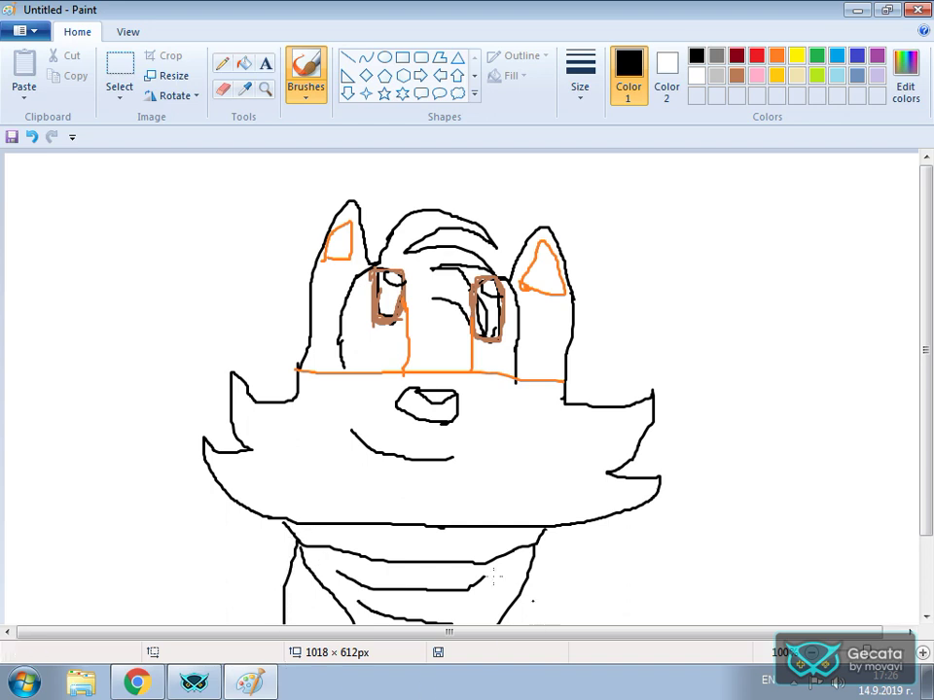
pyautogui.moveTo(530, 542); pyautogui.dragTo(551, 632)
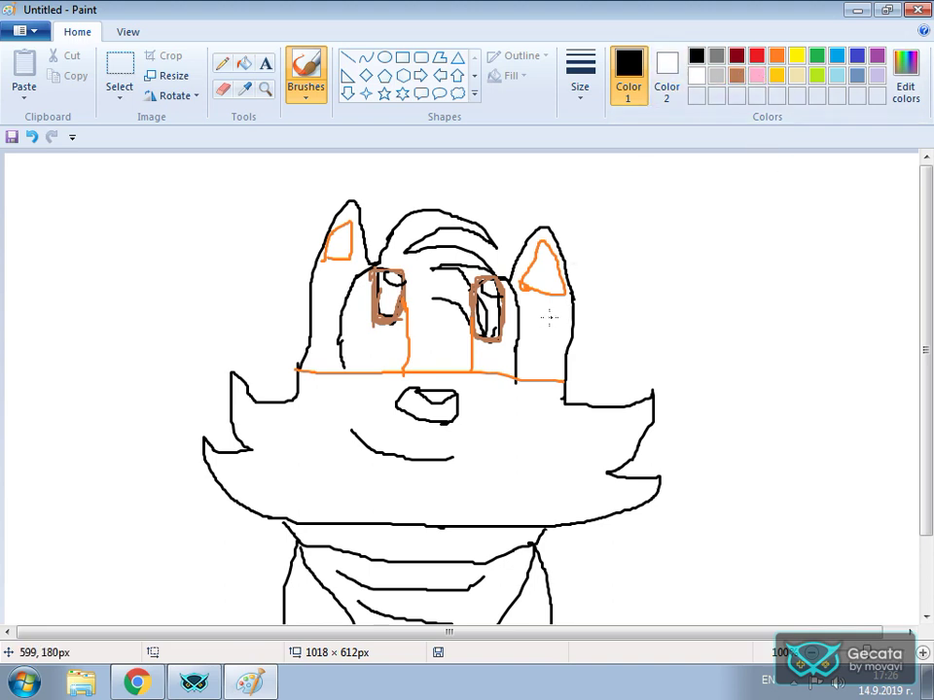
pyautogui.moveTo(537, 302); pyautogui.dragTo(577, 265)
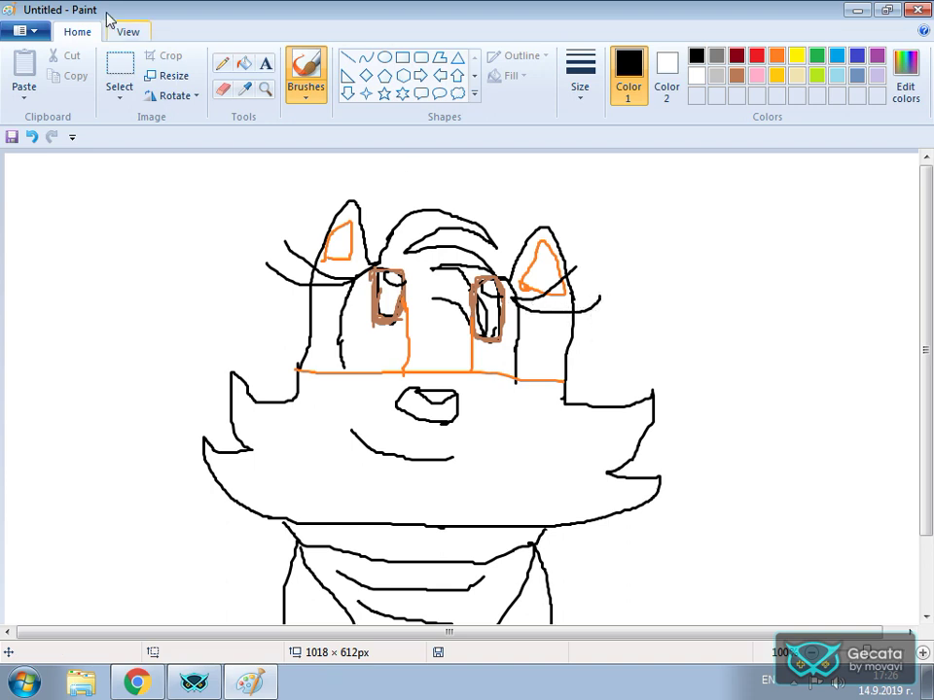
# Fill both irises and the nose with black, leaving their highlights white
pyautogui.click(243, 62)
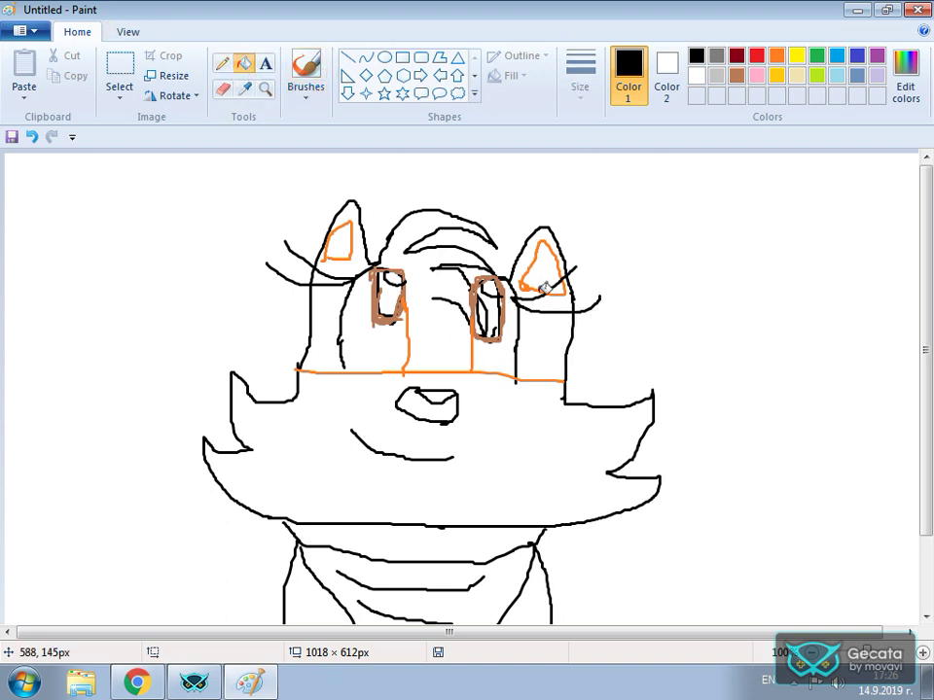
pyautogui.click(487, 313)
pyautogui.click(490, 327)
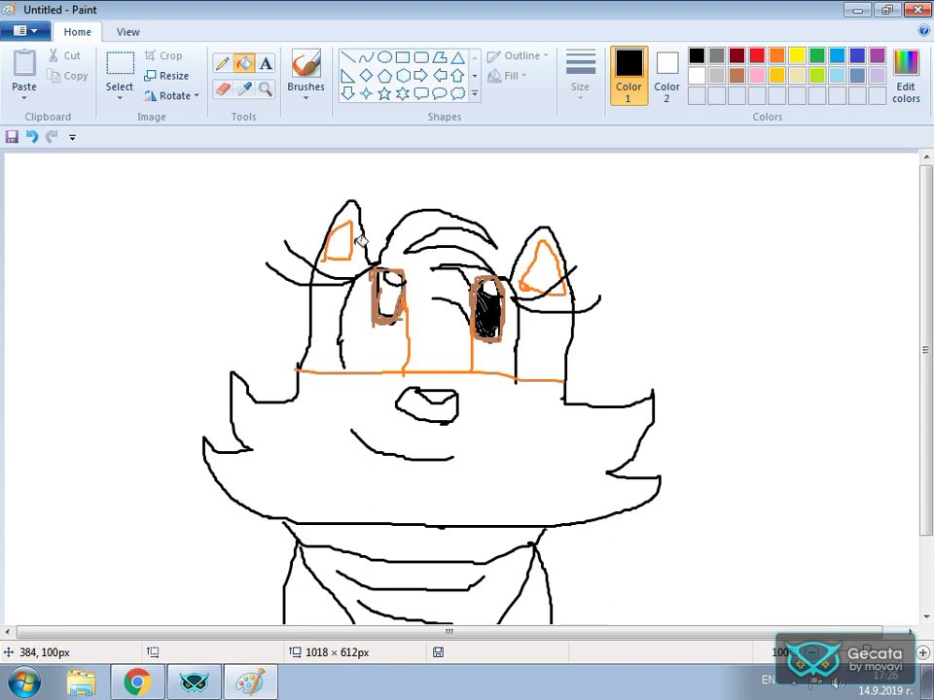
pyautogui.click(394, 305)
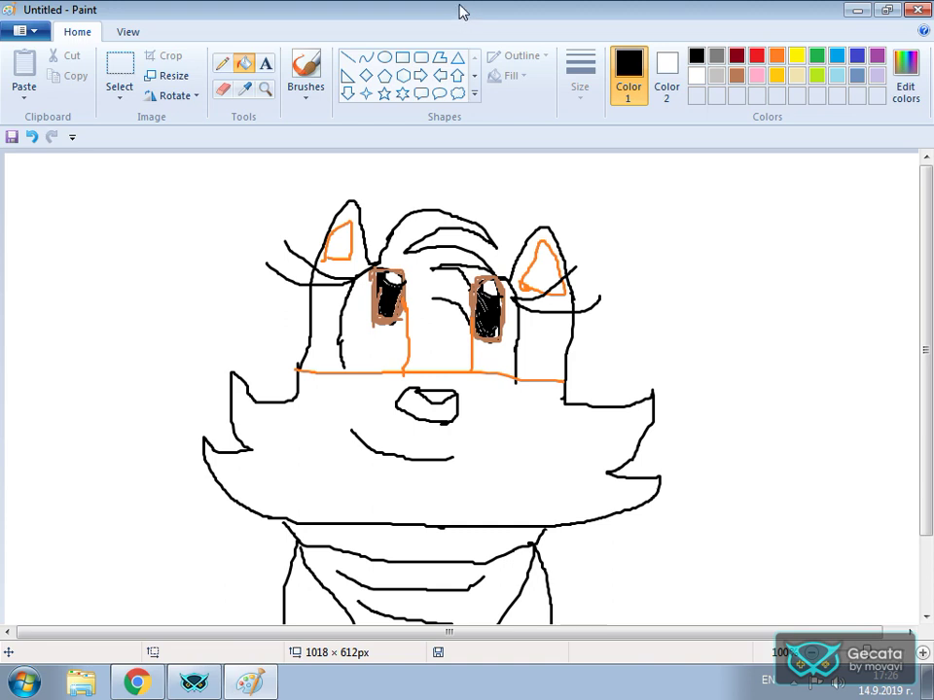
pyautogui.click(427, 402)
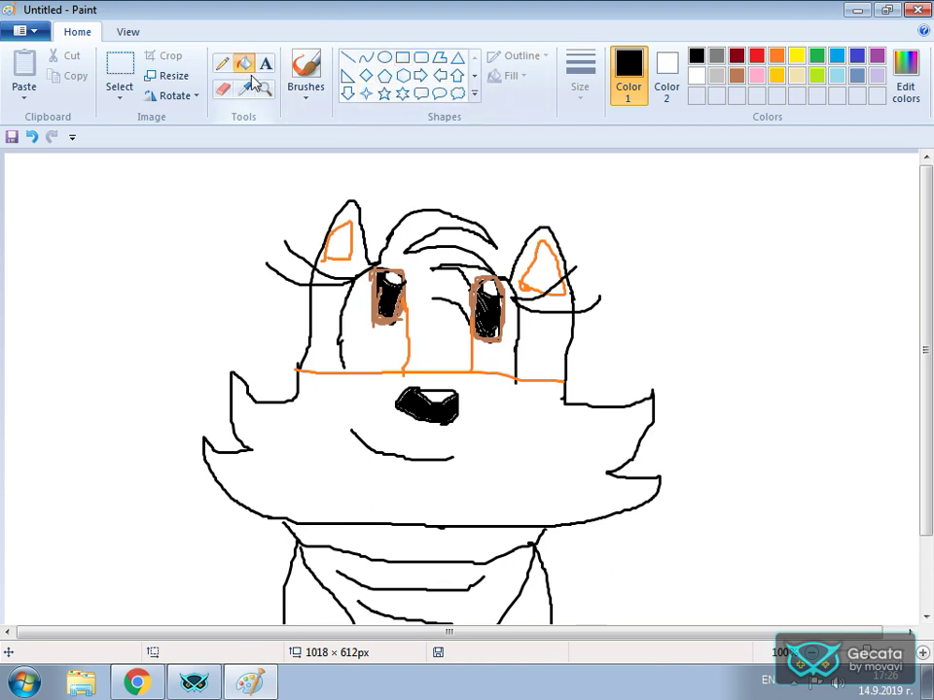
# Recolour the insides of both irises with brown, leaving the highlights white
pyautogui.click(741, 78)
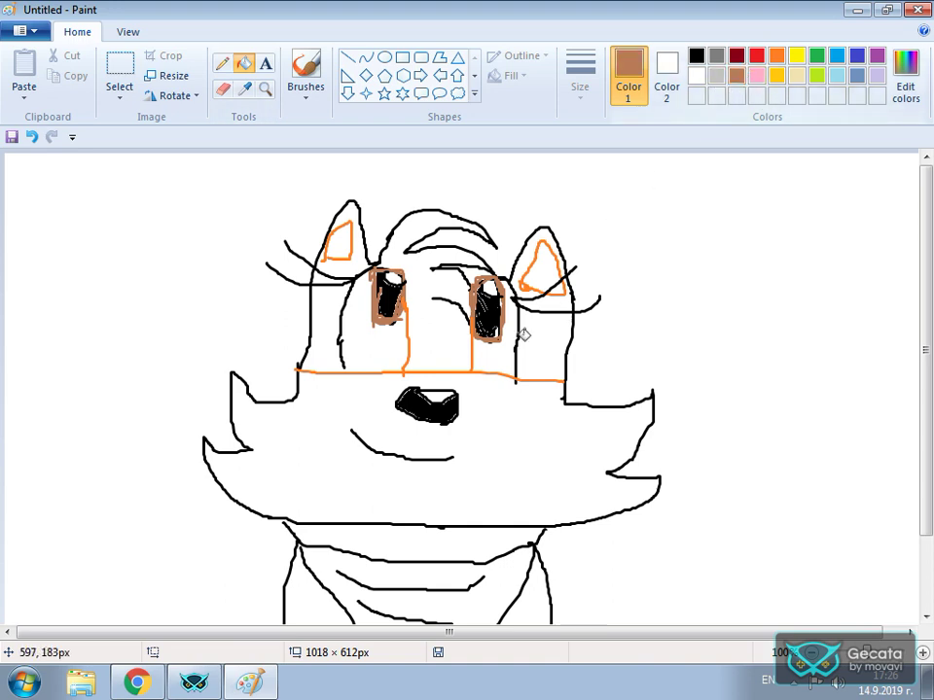
pyautogui.click(496, 329)
pyautogui.click(394, 292)
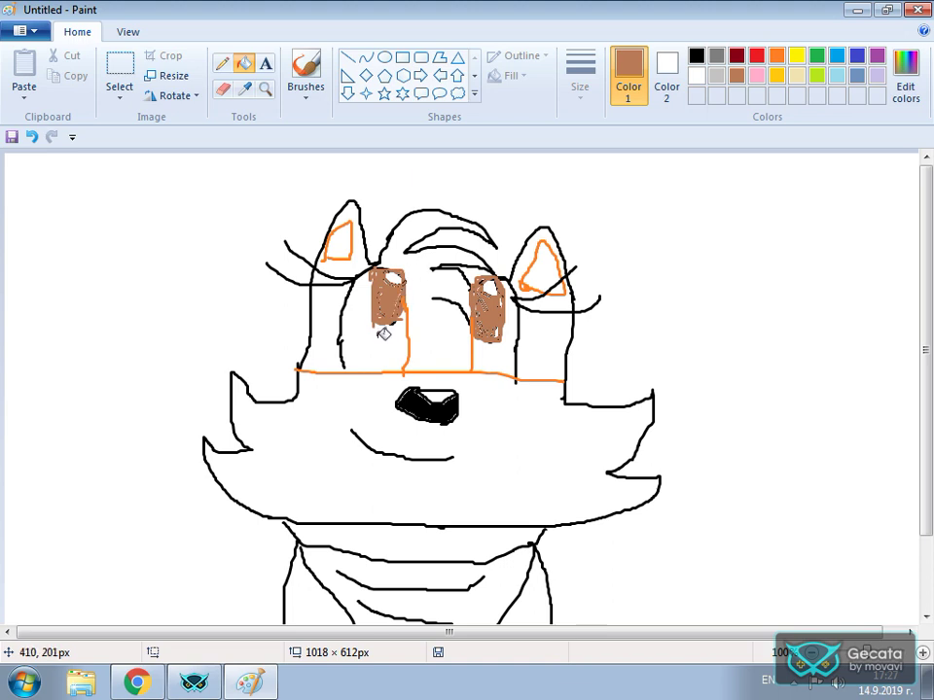
# Fill both ears and the outer strips of the head with orange, leaving the inner ears white
pyautogui.click(776, 55)
pyautogui.click(560, 313)
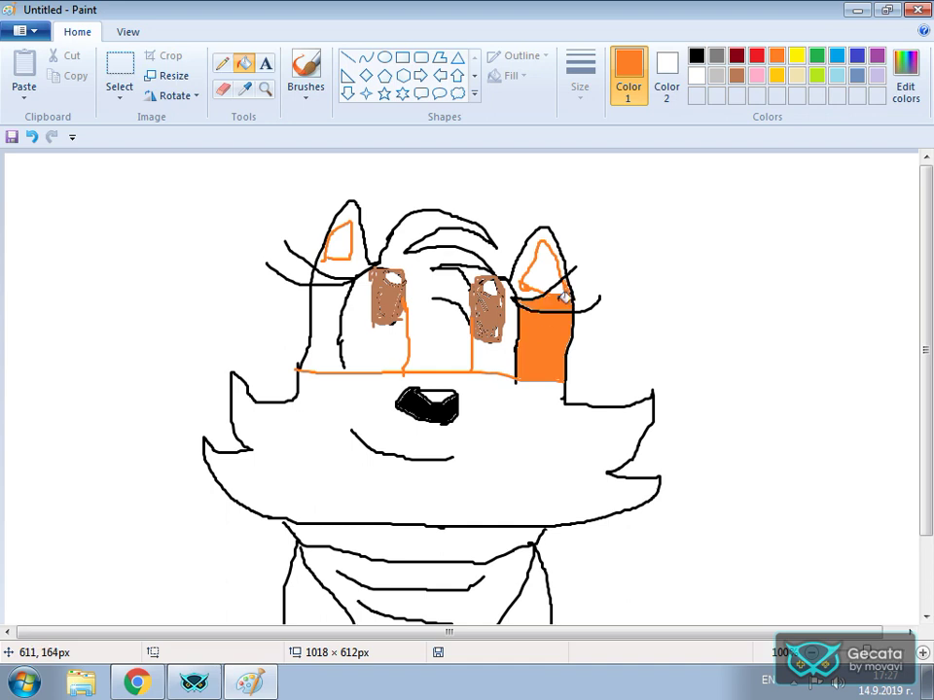
pyautogui.click(526, 256)
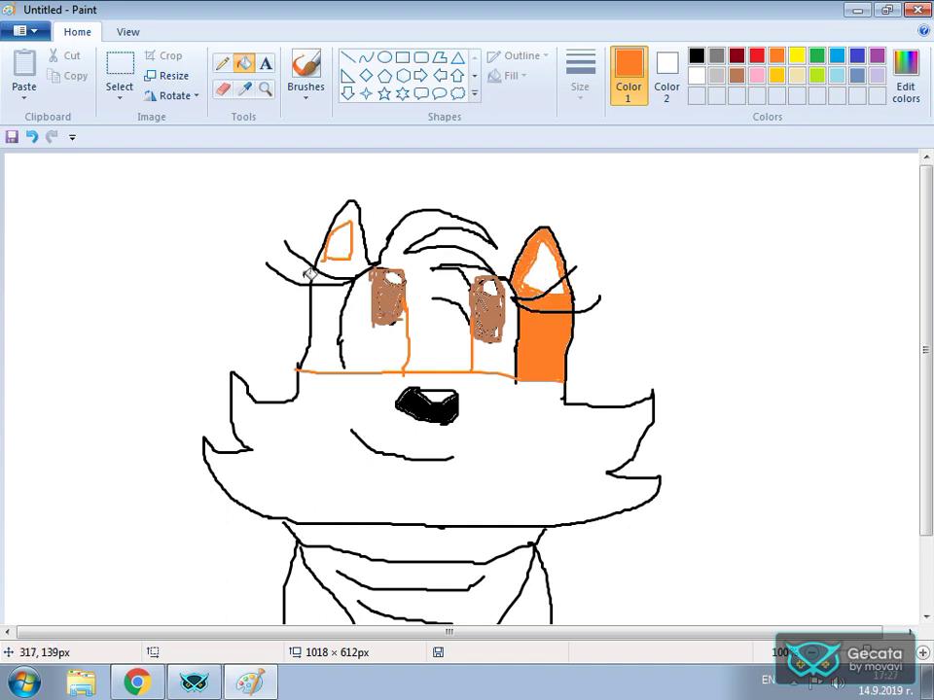
pyautogui.click(357, 251)
pyautogui.click(331, 320)
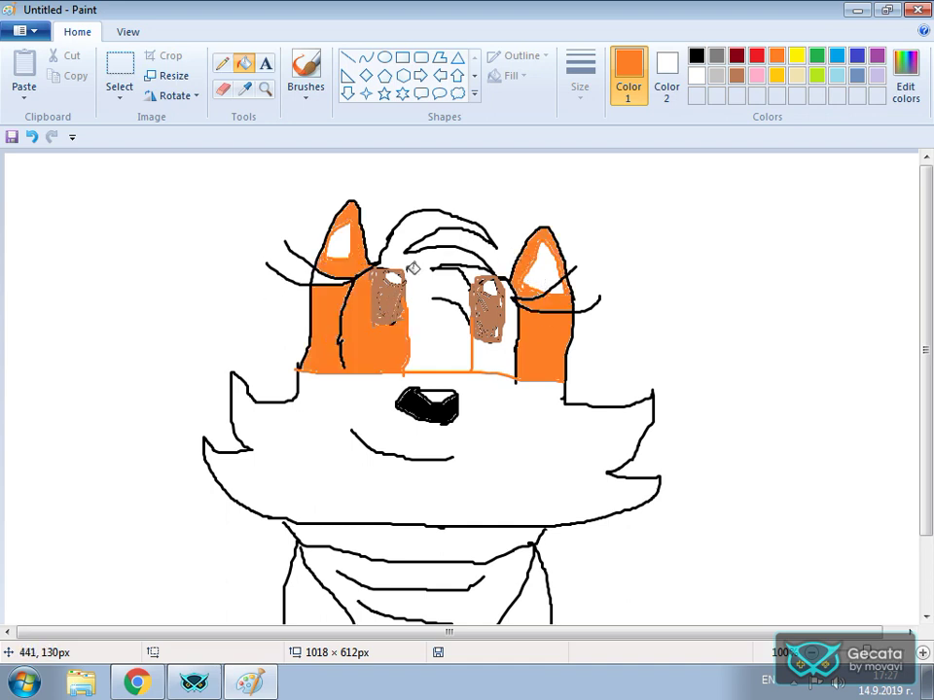
# Undo the last fill and close the gap at the base of the left eye's outline with the black brush
pyautogui.click(32, 136)
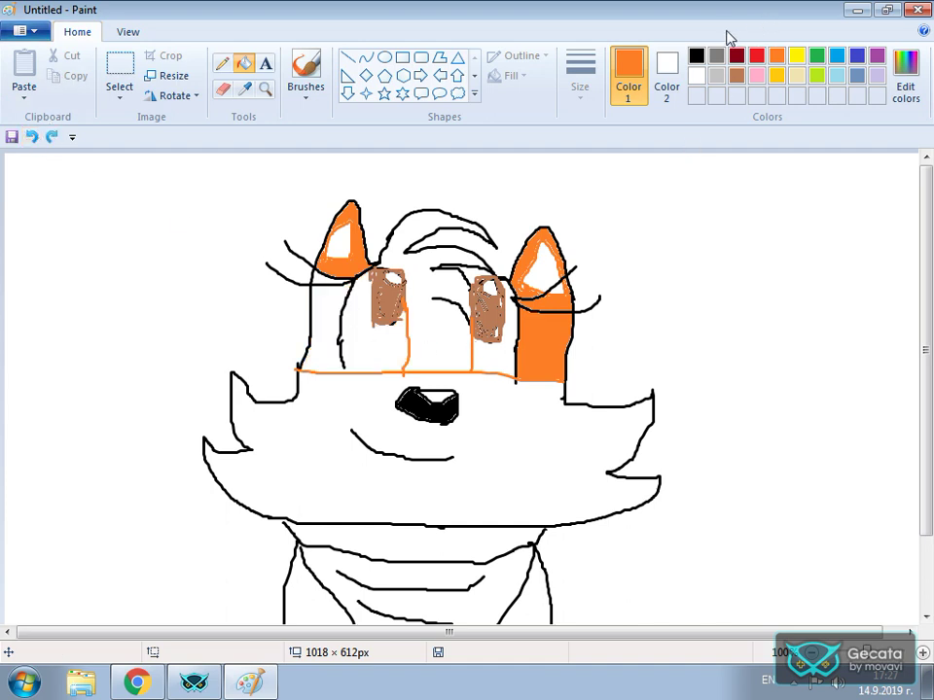
pyautogui.click(696, 55)
pyautogui.click(305, 98)
pyautogui.click(304, 125)
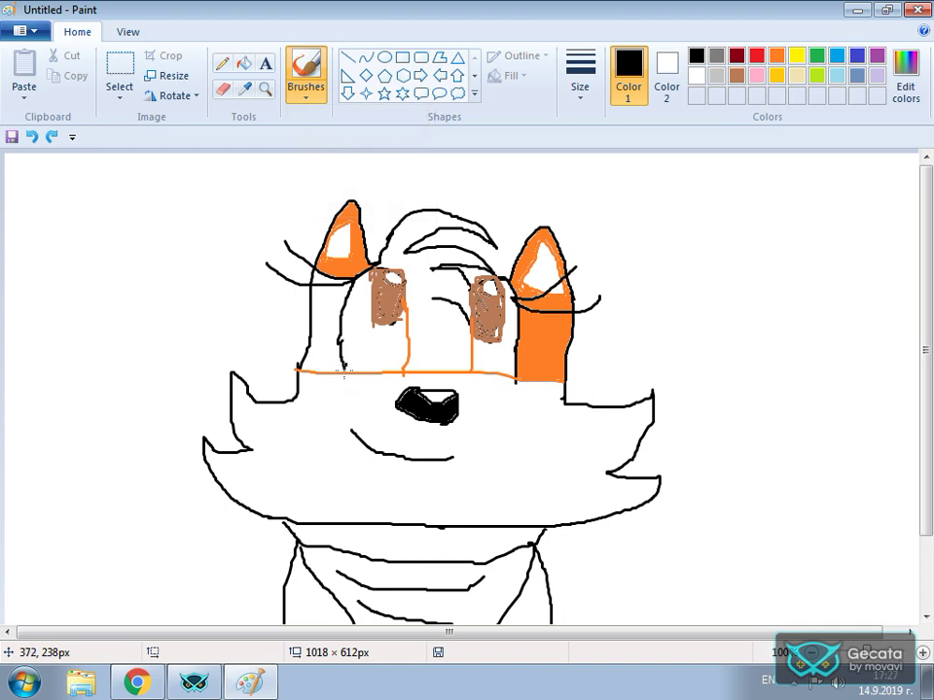
# Fill the hair, the area between the eyes and the left outer strip of the head with orange
pyautogui.click(244, 63)
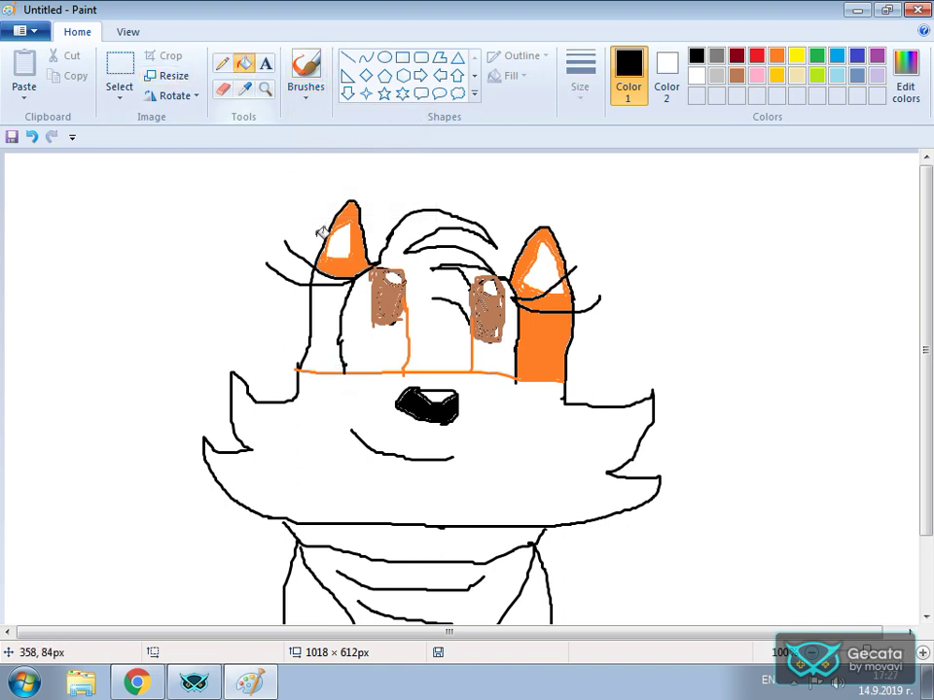
pyautogui.click(776, 57)
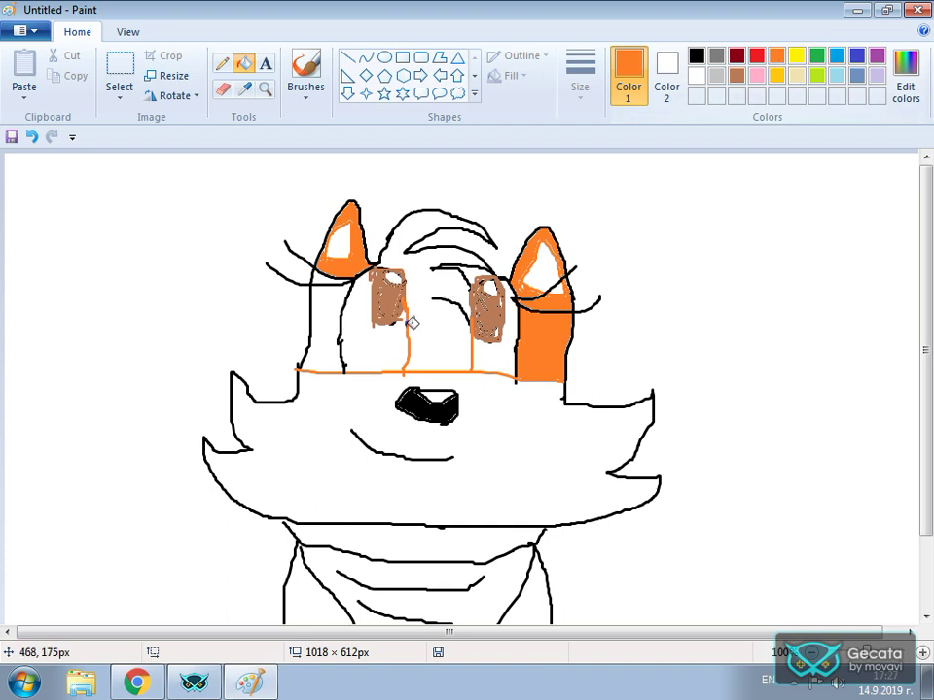
pyautogui.click(440, 334)
pyautogui.click(321, 331)
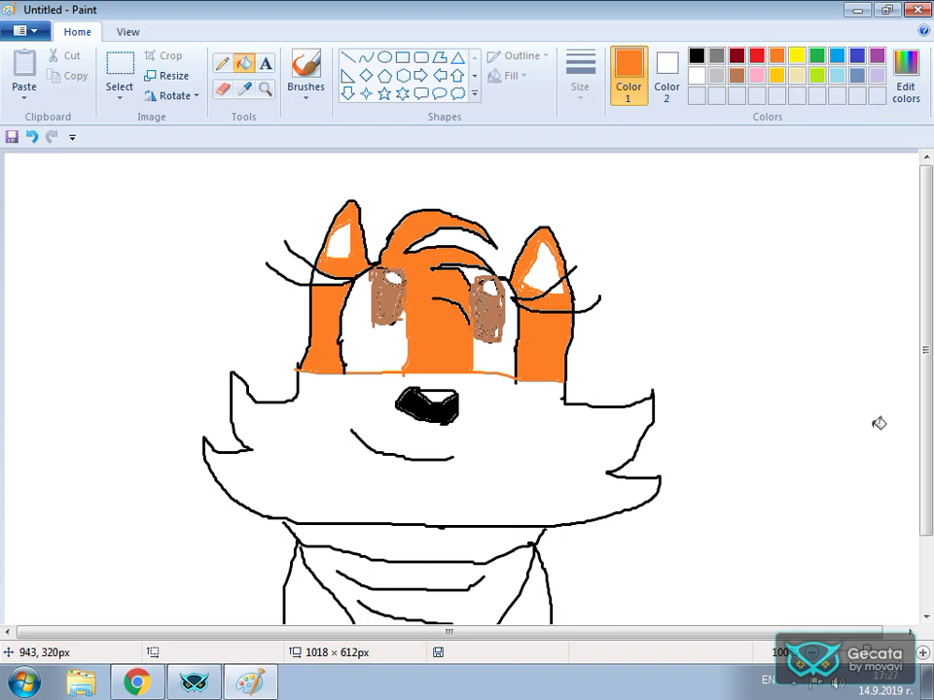
# Mix a darker red from the palette red by lowering its luminosity to about 104, and add it to the custom colours
pyautogui.click(757, 55)
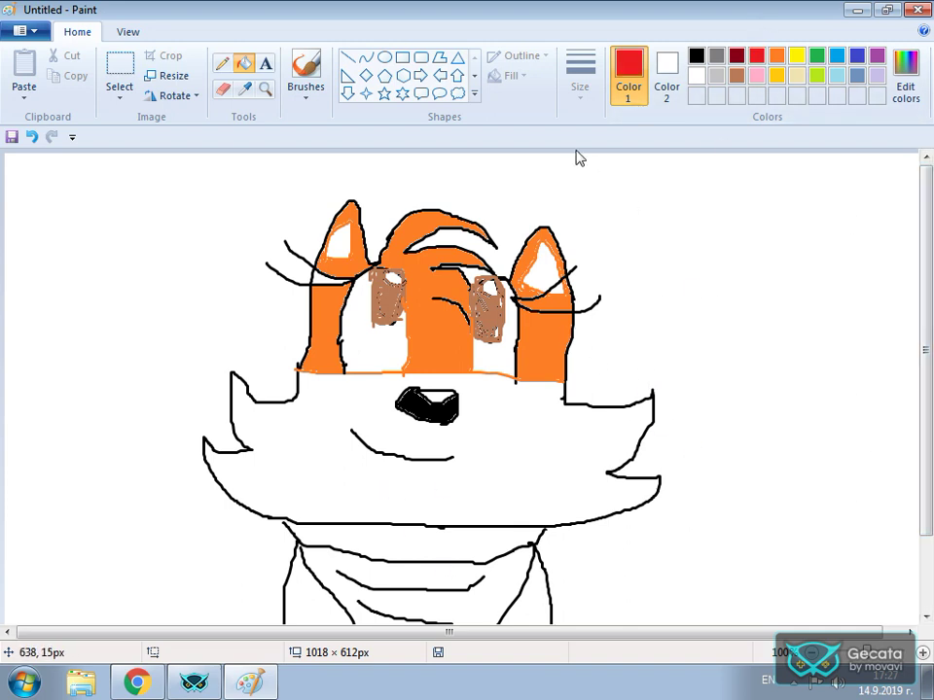
pyautogui.click(906, 73)
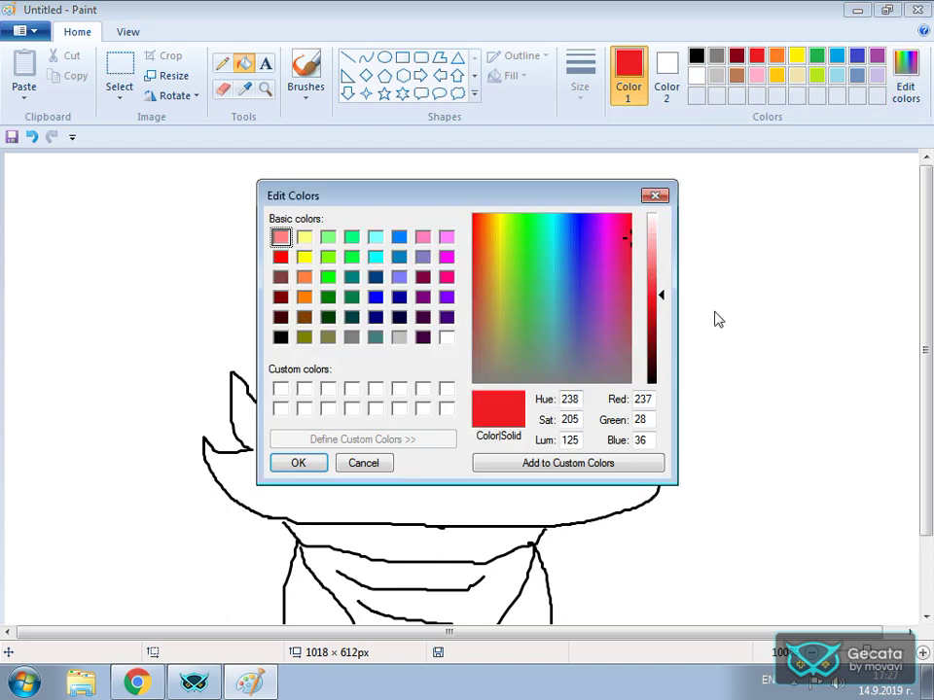
pyautogui.moveTo(653, 333); pyautogui.dragTo(652, 310)
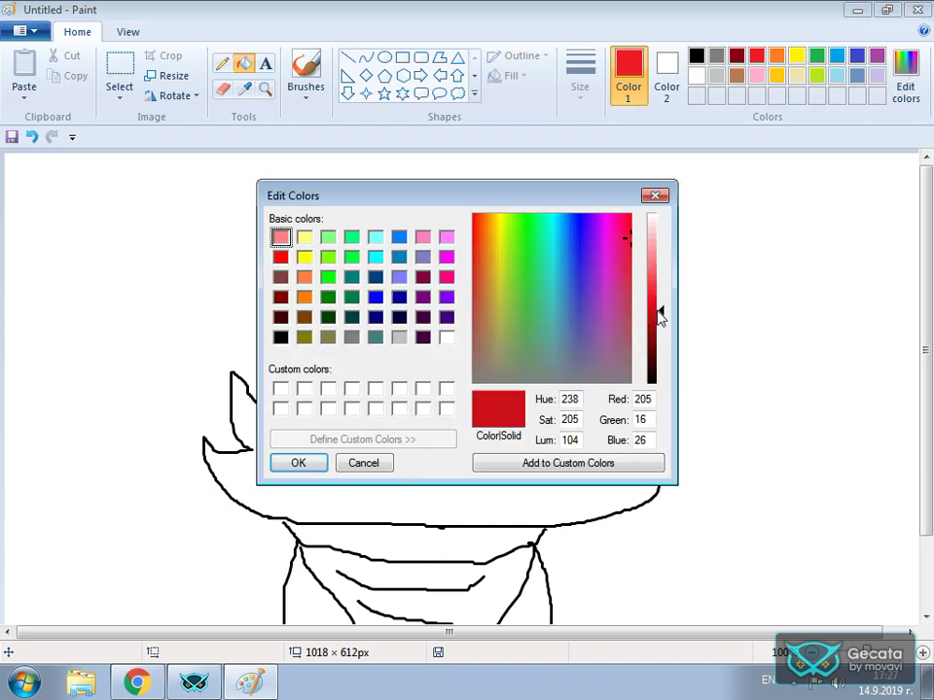
pyautogui.click(515, 462)
pyautogui.click(302, 467)
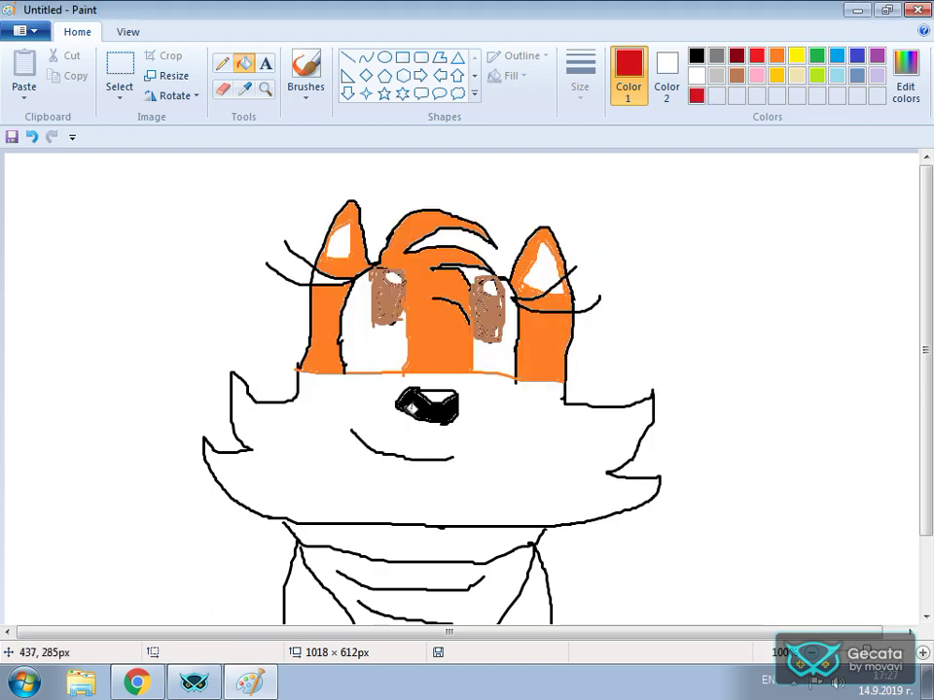
# Try to fill the neck band with red, and undo the fill
pyautogui.click(506, 547)
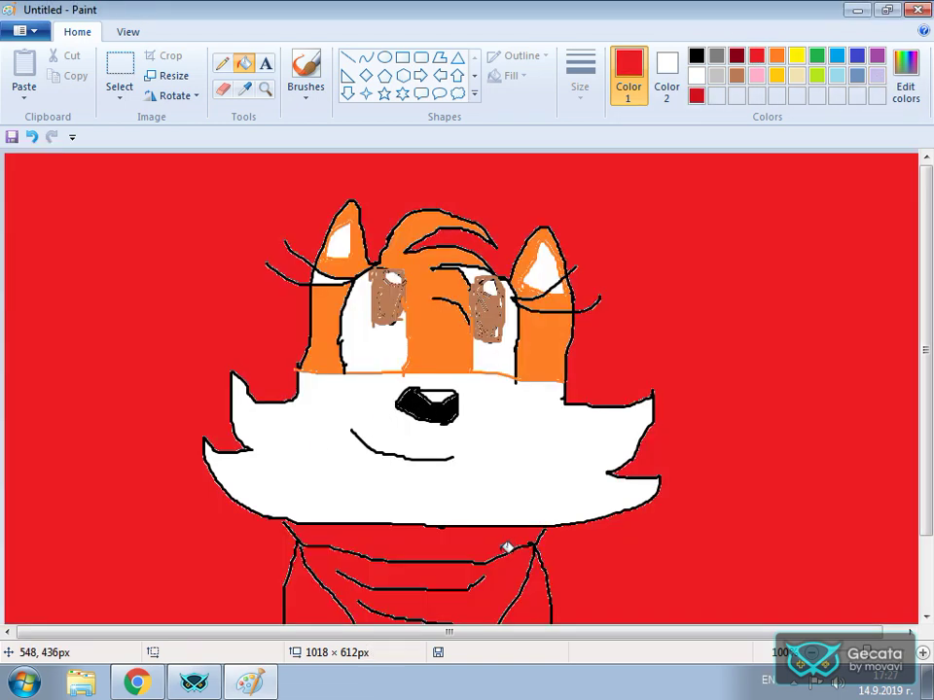
pyautogui.click(32, 136)
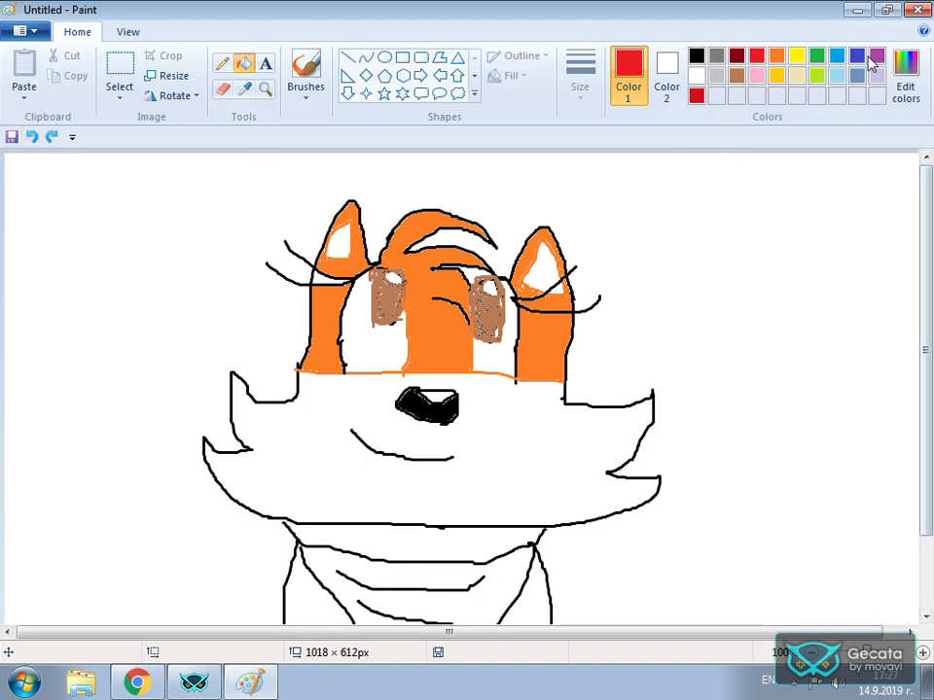
# Touch up the left side of the head with an orange fill
pyautogui.click(777, 56)
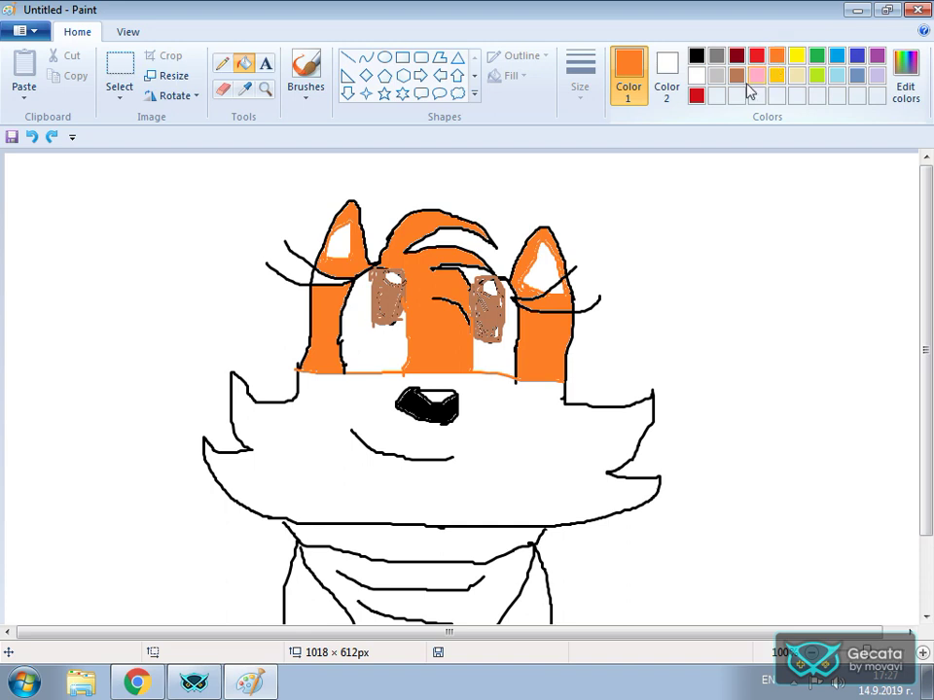
pyautogui.click(294, 369)
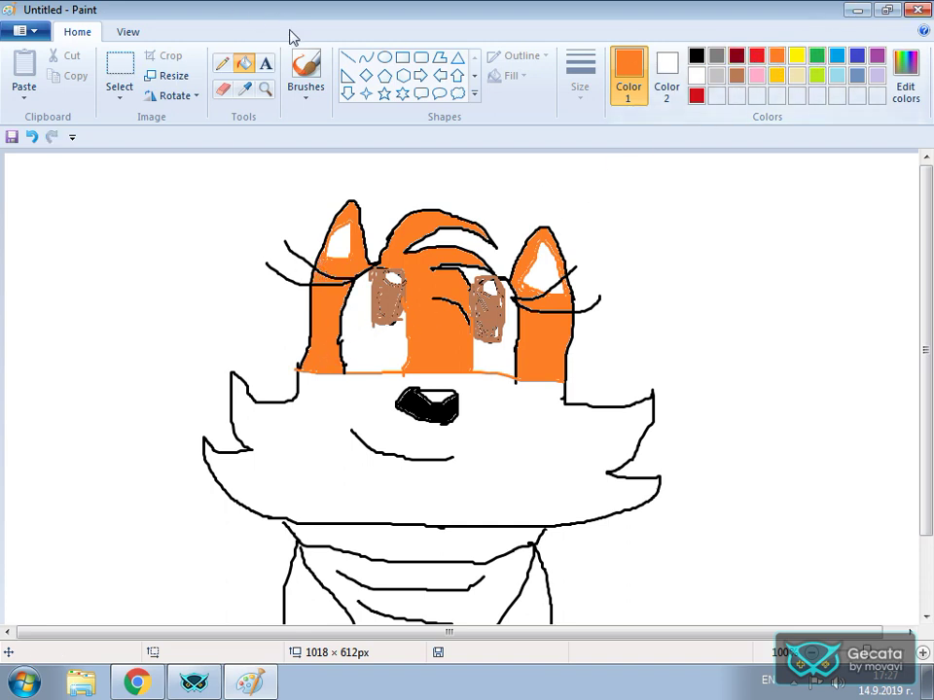
# Close the gaps between both ends of the neck band and the chin line with the black brush
pyautogui.click(299, 97)
pyautogui.click(306, 124)
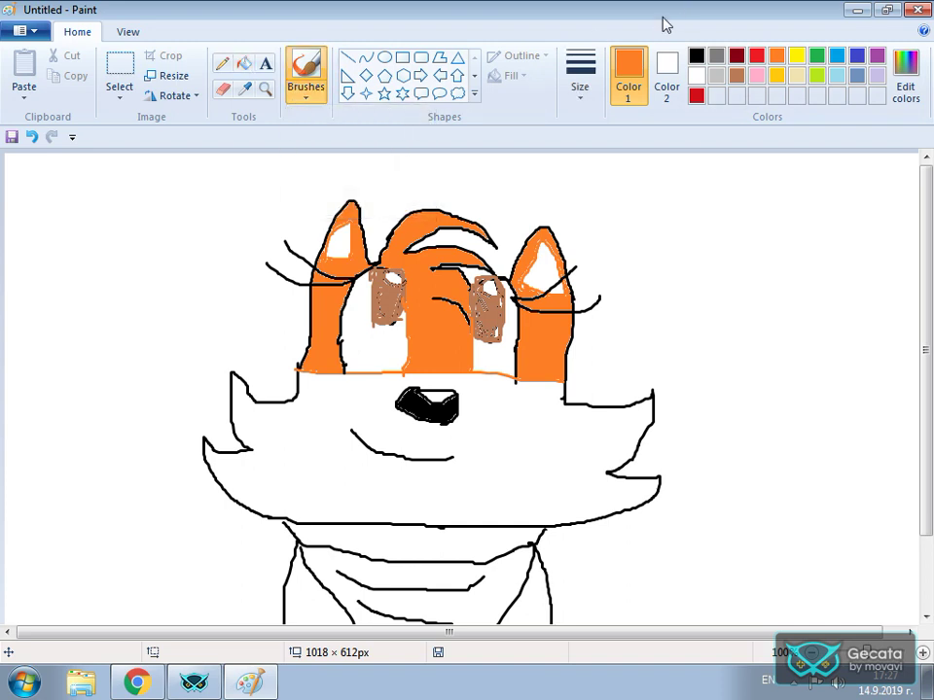
pyautogui.click(697, 56)
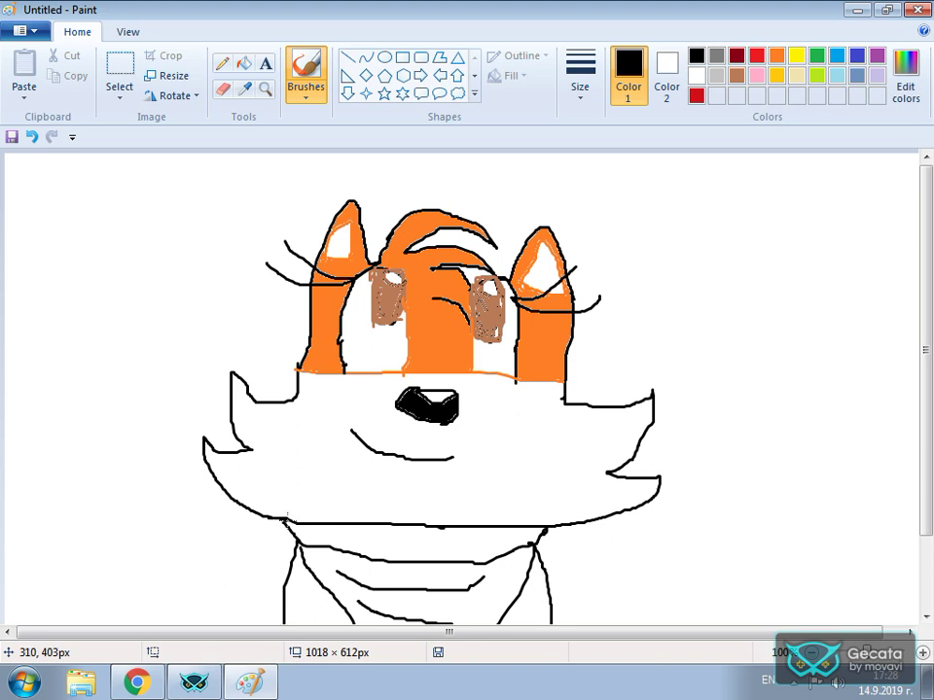
# Fill the closed neck band with the palette's bright red
pyautogui.click(757, 55)
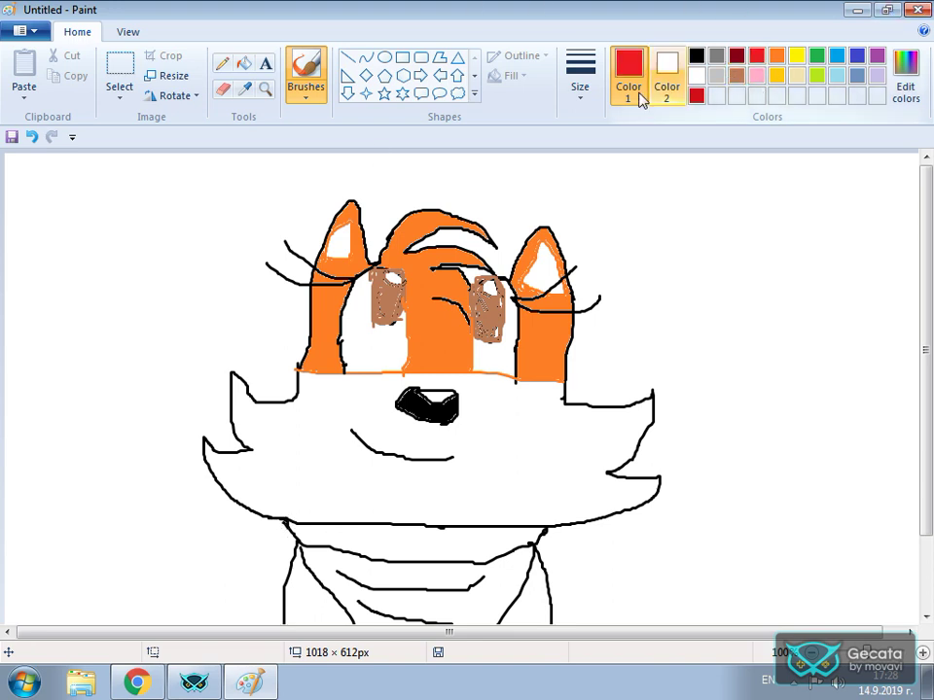
pyautogui.click(243, 63)
pyautogui.click(368, 540)
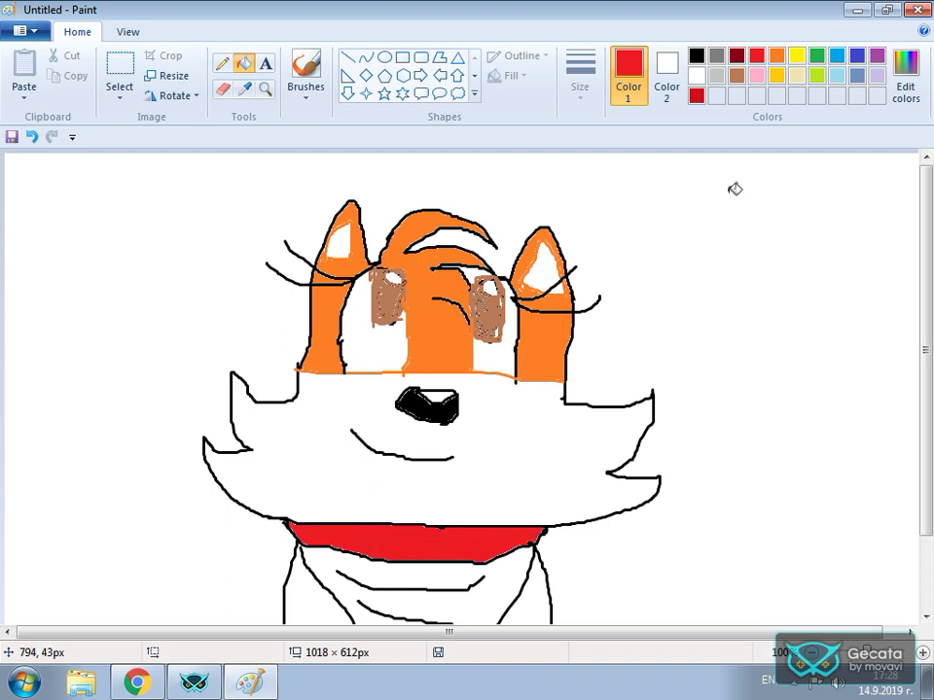
# Try to fill the bandana below the neck band with the custom darker red, and undo the fill
pyautogui.click(697, 95)
pyautogui.click(567, 549)
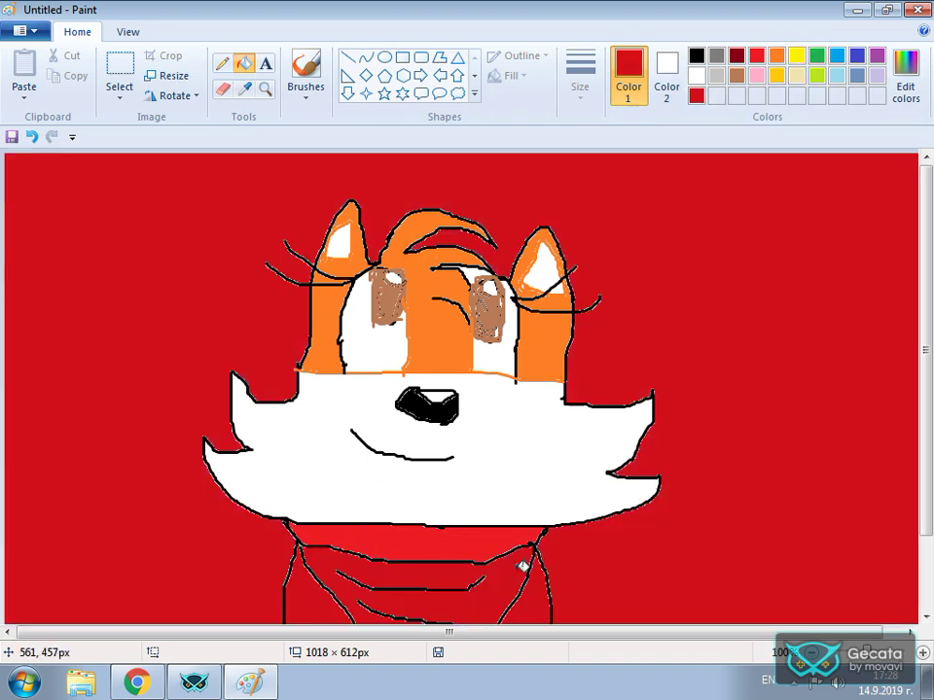
pyautogui.click(32, 136)
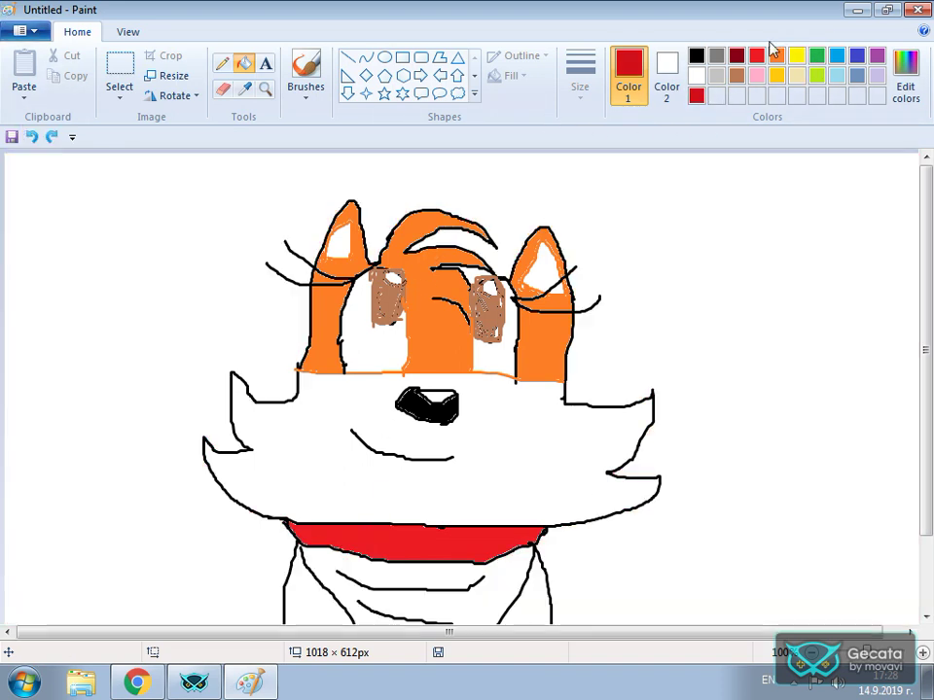
# Close the open outlines of the body and bandana near the lower edge of the drawing with the black brush
pyautogui.click(696, 58)
pyautogui.click(309, 95)
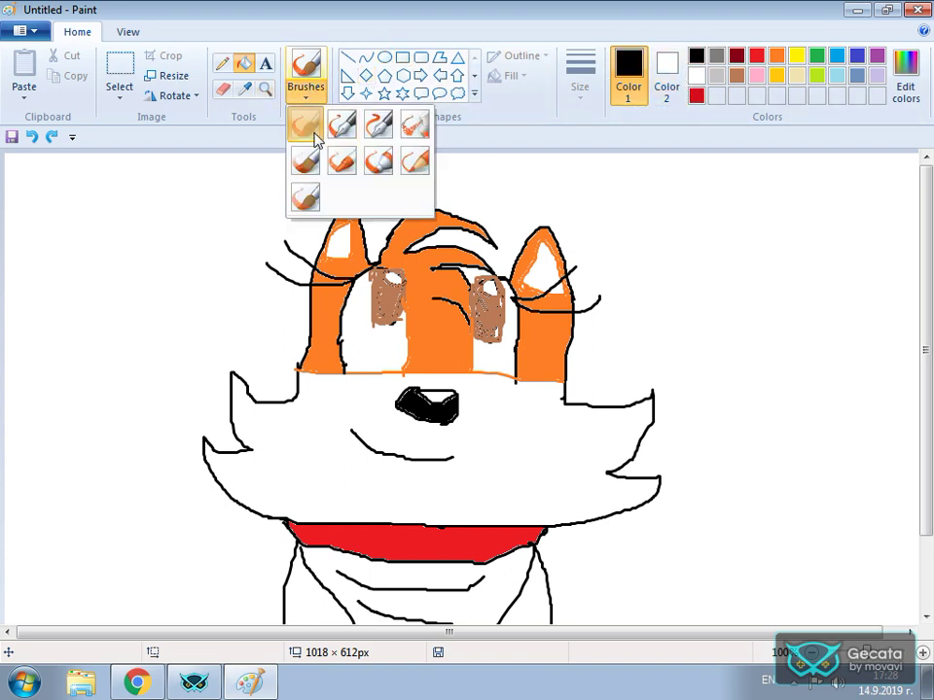
pyautogui.click(302, 125)
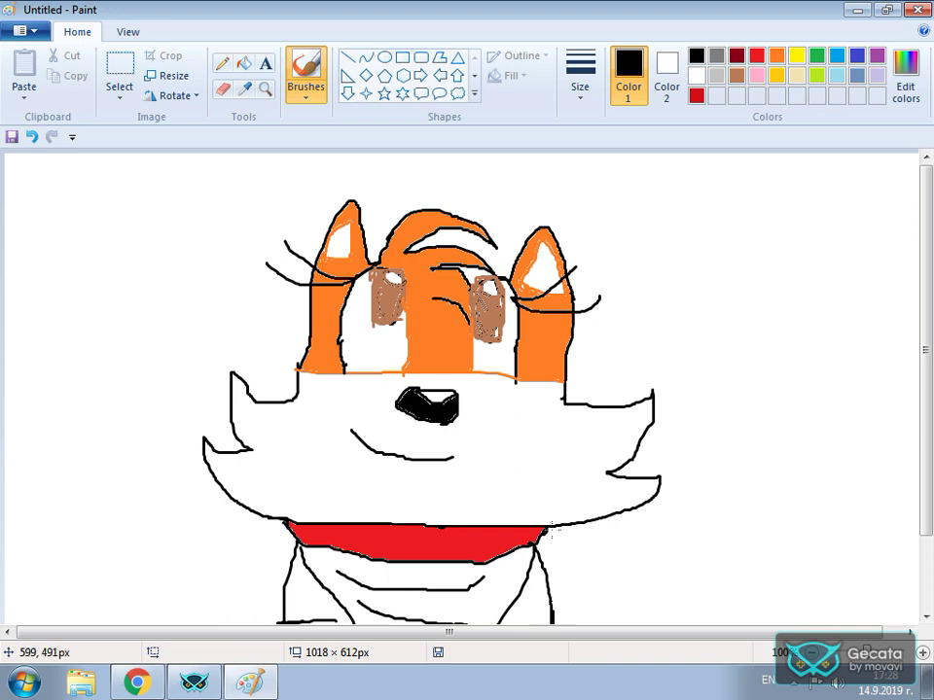
# Fill the bandana below the neck band with the custom darker red
pyautogui.click(758, 57)
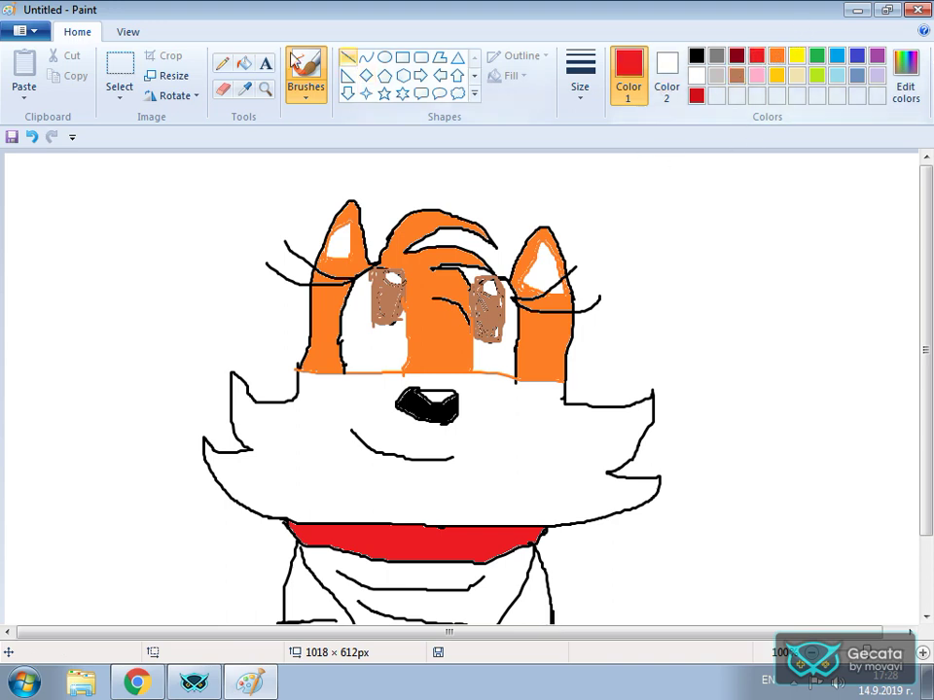
pyautogui.click(697, 97)
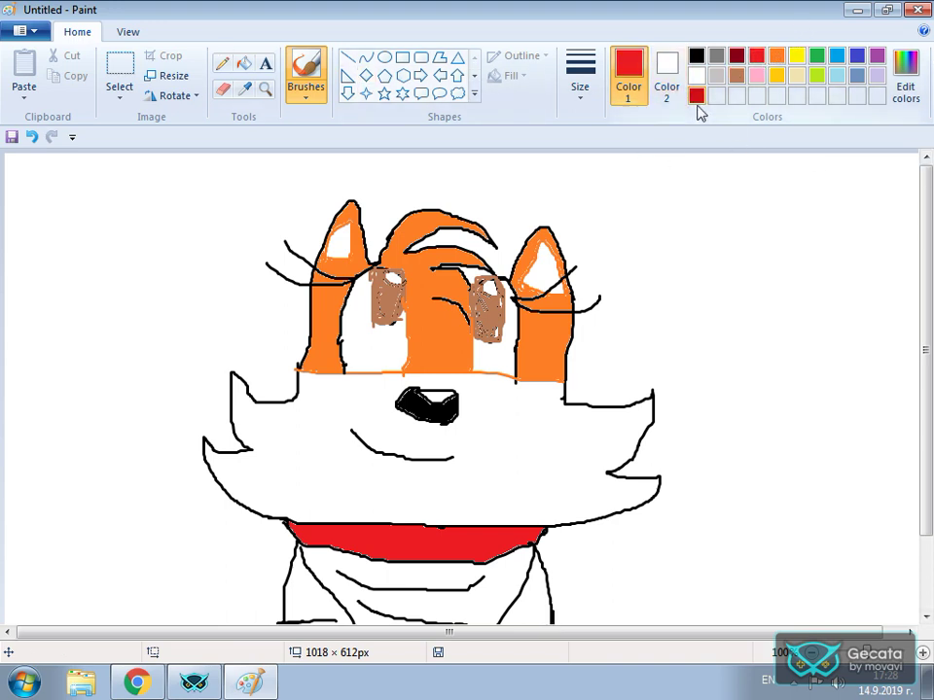
pyautogui.click(244, 64)
pyautogui.click(364, 595)
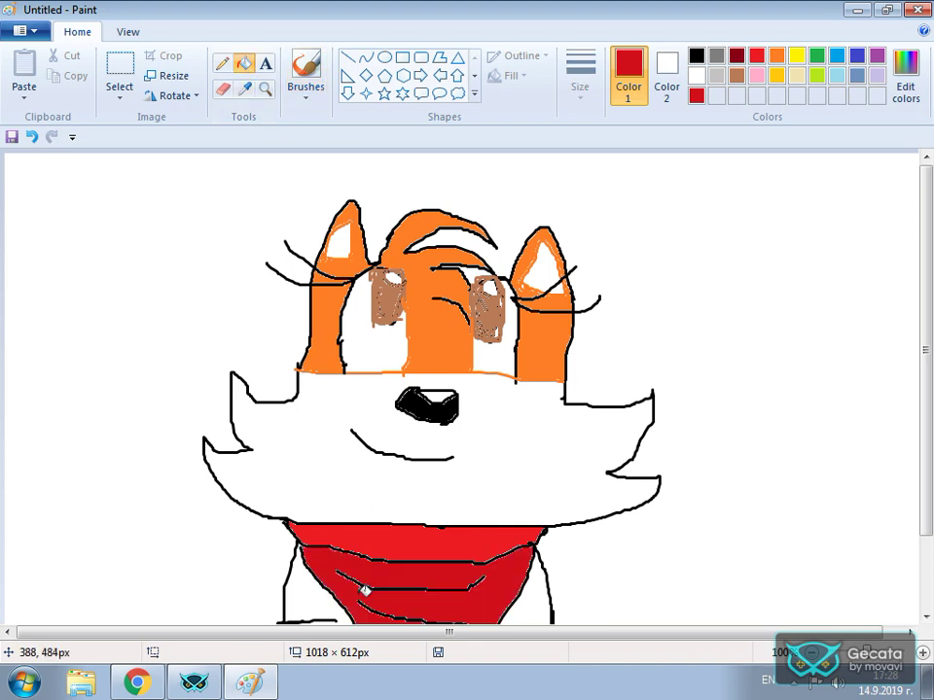
# Fill the body areas on both sides of the bandana with orange
pyautogui.click(777, 57)
pyautogui.click(531, 611)
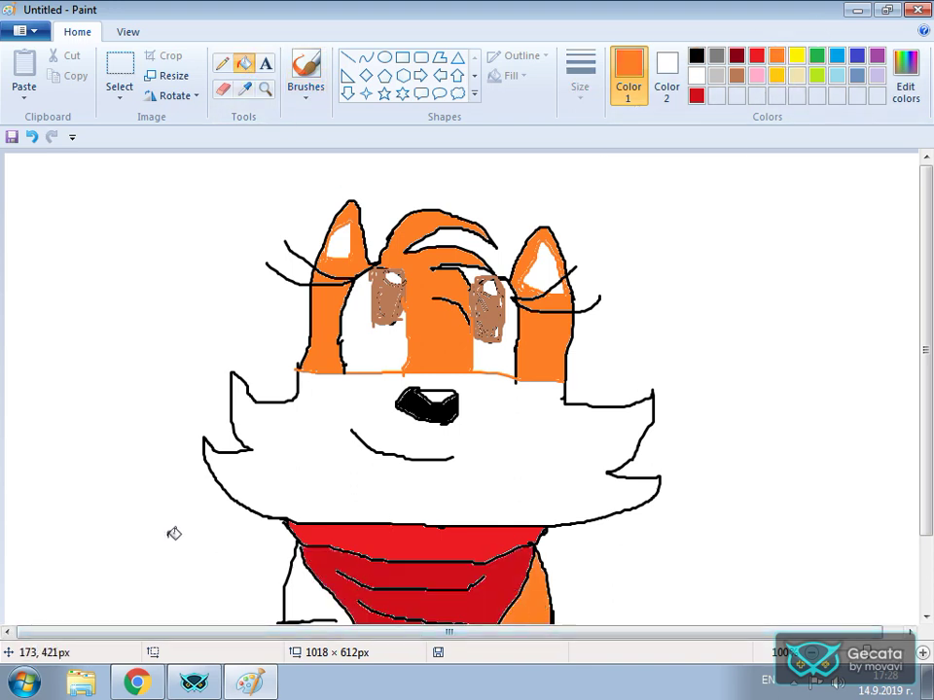
pyautogui.click(301, 587)
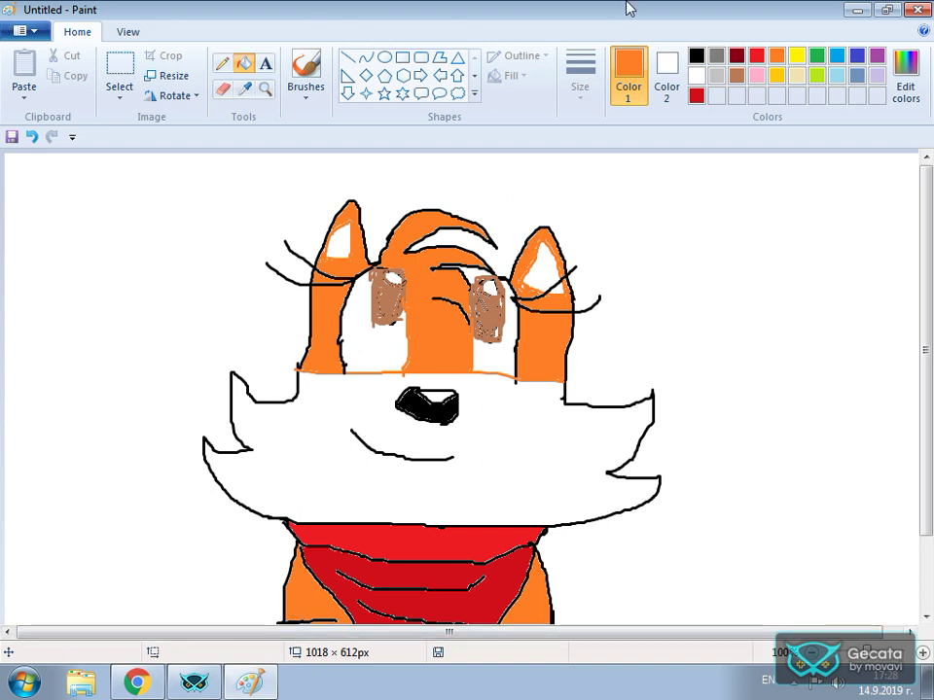
# Handwrite "bacon" in orange with a calligraphy brush beside the character's head, undoing and redrawing the last letters
pyautogui.click(289, 93)
pyautogui.click(305, 124)
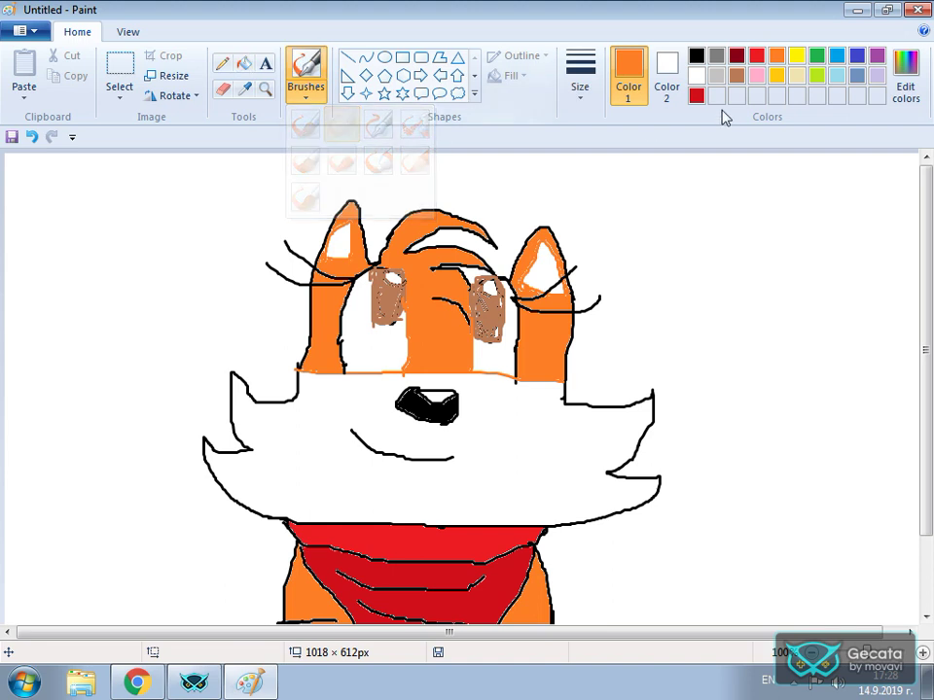
pyautogui.click(317, 96)
pyautogui.click(382, 123)
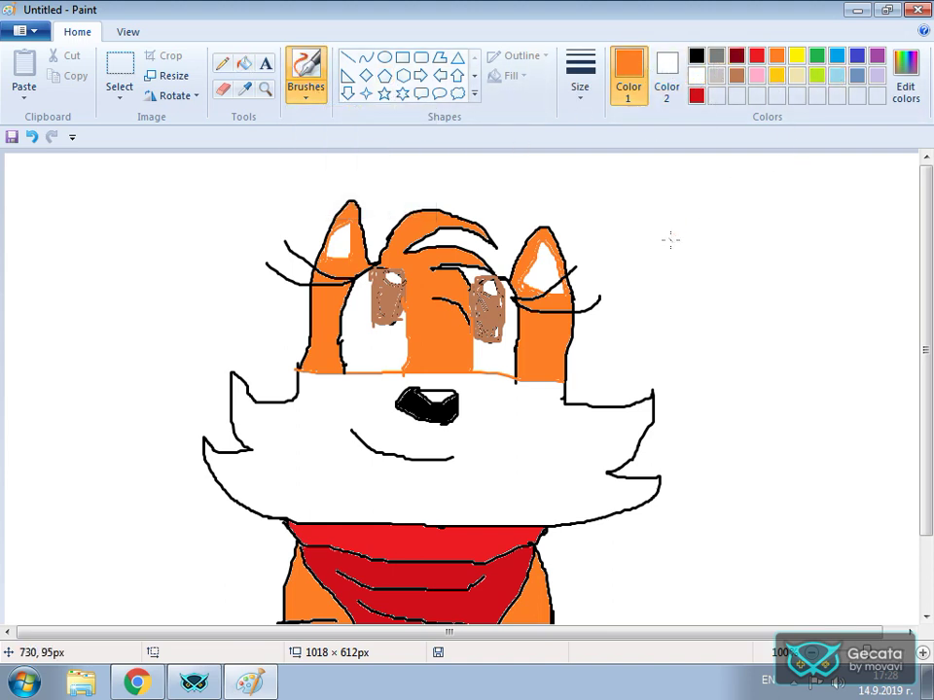
pyautogui.moveTo(673, 240)
pyautogui.mouseDown()
pyautogui.moveTo(665, 303)
pyautogui.moveTo(694, 295)
pyautogui.moveTo(695, 269)
pyautogui.moveTo(730, 270)
pyautogui.moveTo(713, 277)
pyautogui.moveTo(726, 312)
pyautogui.moveTo(742, 284)
pyautogui.moveTo(733, 266)
pyautogui.moveTo(720, 266)
pyautogui.moveTo(740, 272)
pyautogui.moveTo(751, 301)
pyautogui.moveTo(770, 284)
pyautogui.moveTo(761, 298)
pyautogui.moveTo(777, 303)
pyautogui.moveTo(796, 277)
pyautogui.moveTo(799, 306)
pyautogui.moveTo(816, 309)
pyautogui.moveTo(816, 281)
pyautogui.moveTo(798, 280)
pyautogui.moveTo(852, 300)
pyautogui.mouseUp()
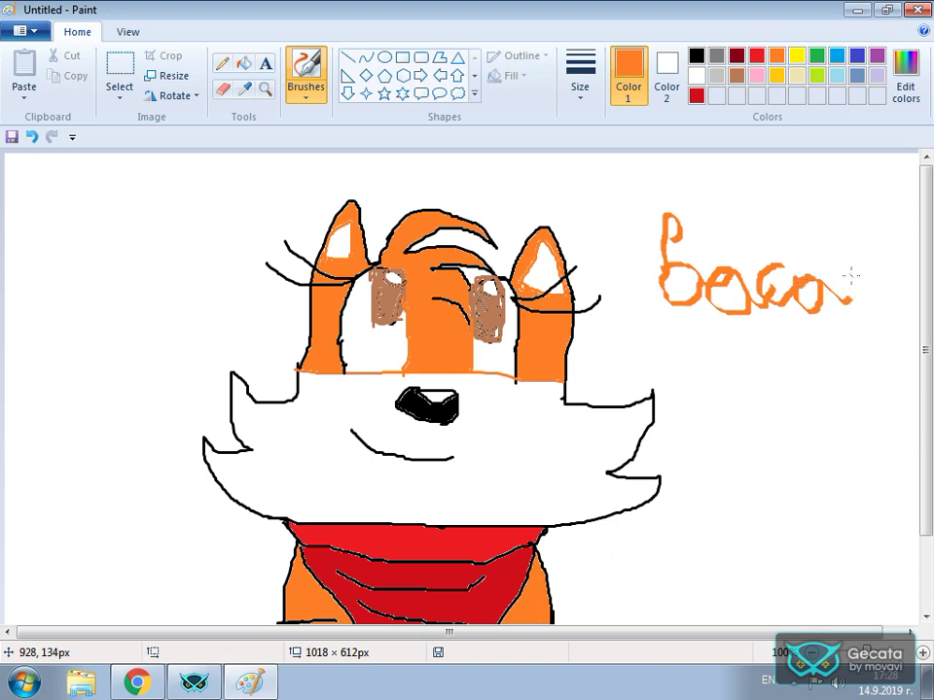
pyautogui.click(32, 136)
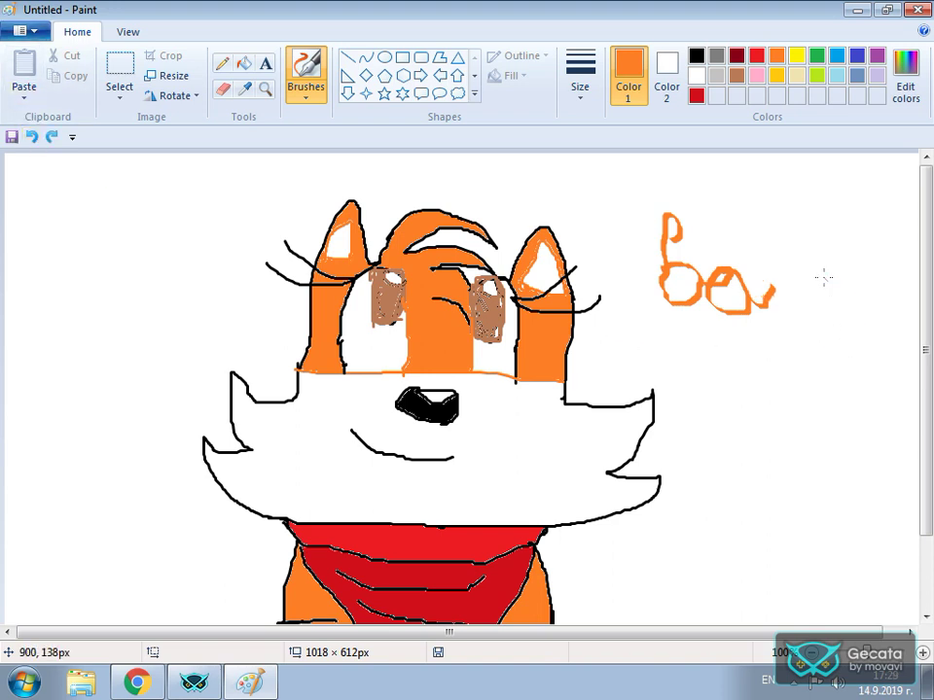
pyautogui.moveTo(788, 274)
pyautogui.mouseDown()
pyautogui.moveTo(782, 321)
pyautogui.moveTo(805, 289)
pyautogui.moveTo(805, 302)
pyautogui.moveTo(829, 300)
pyautogui.moveTo(835, 265)
pyautogui.moveTo(814, 260)
pyautogui.moveTo(807, 289)
pyautogui.moveTo(856, 291)
pyautogui.moveTo(852, 306)
pyautogui.moveTo(859, 276)
pyautogui.moveTo(875, 265)
pyautogui.moveTo(885, 310)
pyautogui.mouseUp()
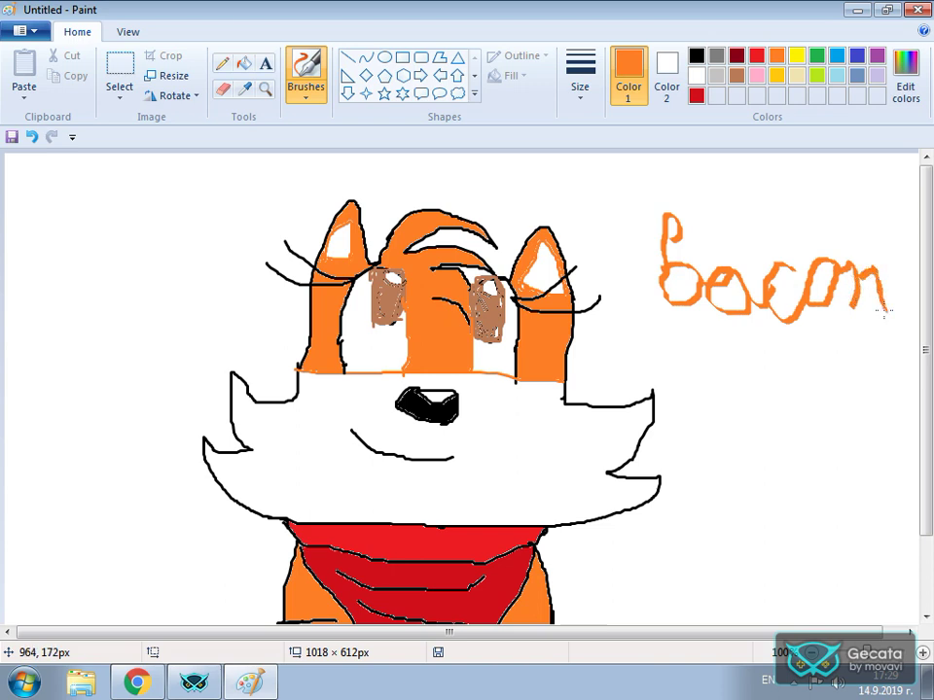
# Handwrite "pizza" in bright red beneath the orange word "bacon"
pyautogui.click(757, 57)
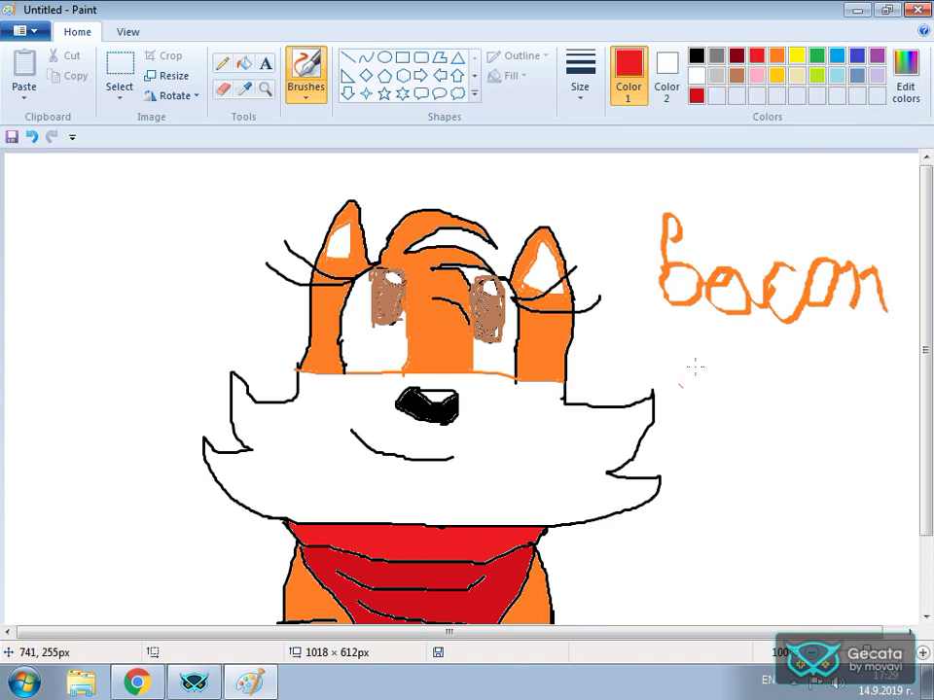
pyautogui.moveTo(715, 335); pyautogui.dragTo(703, 434)
pyautogui.moveTo(709, 338)
pyautogui.mouseDown()
pyautogui.moveTo(725, 343)
pyautogui.moveTo(714, 365)
pyautogui.moveTo(775, 351)
pyautogui.moveTo(767, 377)
pyautogui.moveTo(806, 356)
pyautogui.moveTo(790, 380)
pyautogui.mouseUp()
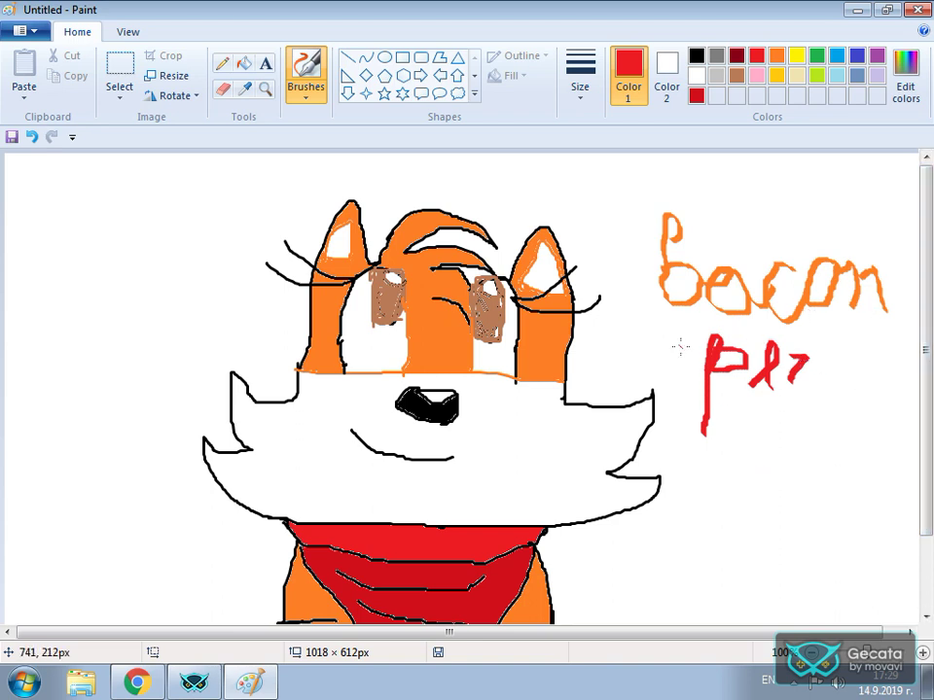
pyautogui.moveTo(792, 380)
pyautogui.mouseDown()
pyautogui.moveTo(817, 349)
pyautogui.moveTo(835, 359)
pyautogui.moveTo(824, 385)
pyautogui.moveTo(843, 388)
pyautogui.moveTo(868, 364)
pyautogui.moveTo(865, 354)
pyautogui.moveTo(850, 370)
pyautogui.moveTo(853, 400)
pyautogui.moveTo(864, 374)
pyautogui.moveTo(896, 398)
pyautogui.mouseUp()
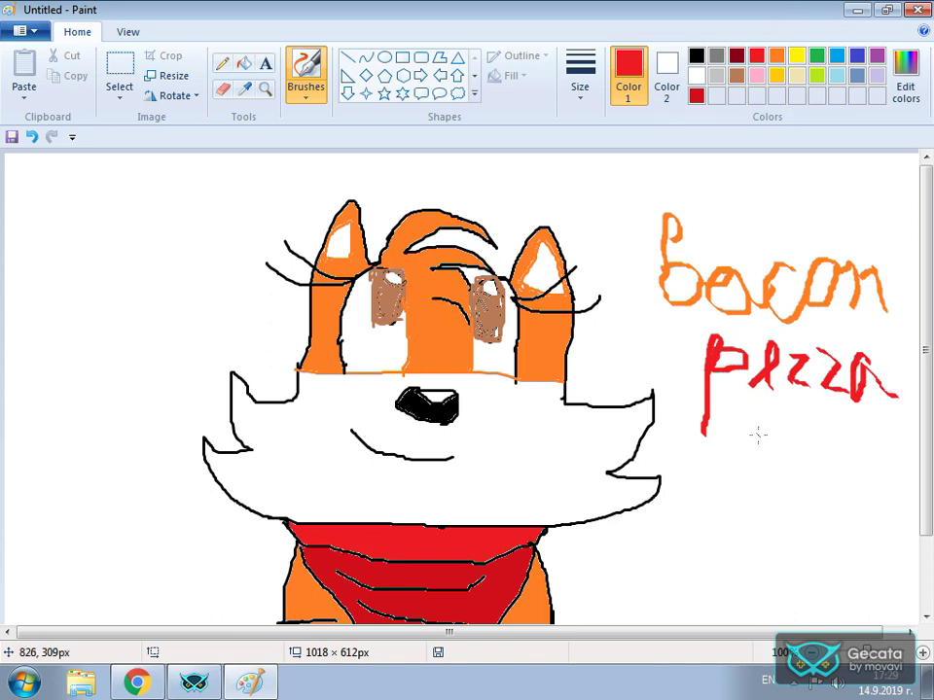
# Handwrite "2006" beneath "pizza", alternating the digits between bright red and orange
pyautogui.moveTo(735, 435)
pyautogui.mouseDown()
pyautogui.moveTo(746, 447)
pyautogui.moveTo(728, 477)
pyautogui.mouseUp()
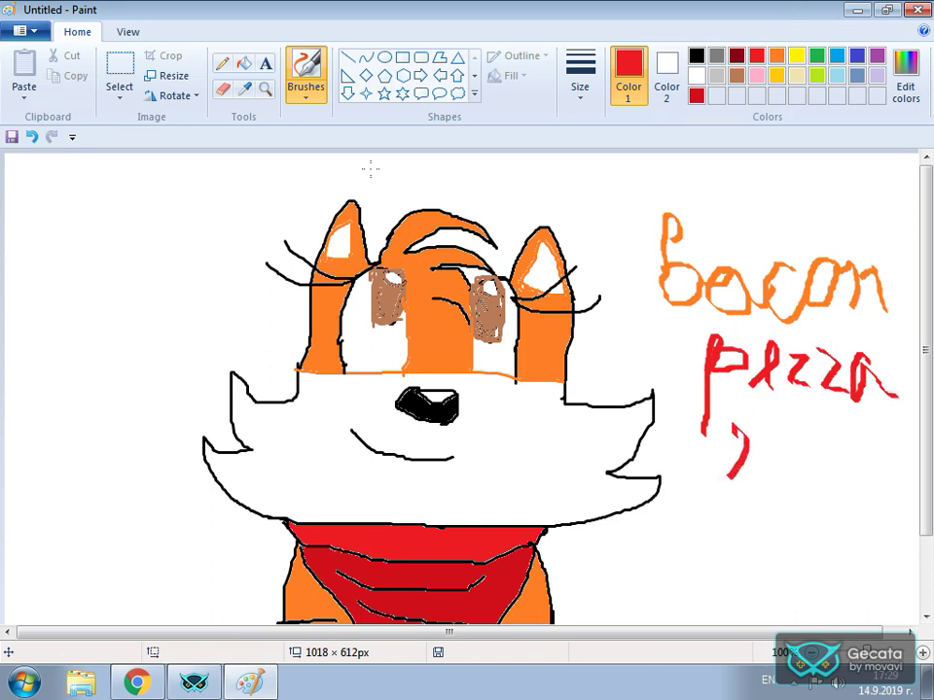
pyautogui.moveTo(726, 473); pyautogui.dragTo(773, 477)
pyautogui.click(777, 55)
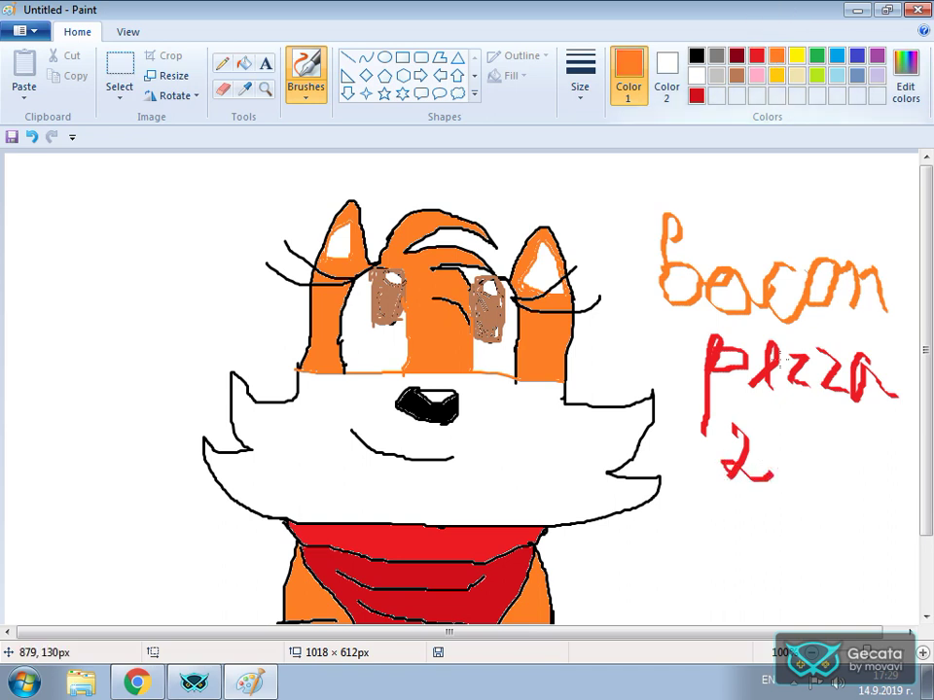
pyautogui.moveTo(781, 445)
pyautogui.mouseDown()
pyautogui.moveTo(798, 449)
pyautogui.moveTo(785, 431)
pyautogui.moveTo(766, 432)
pyautogui.mouseUp()
pyautogui.click(757, 56)
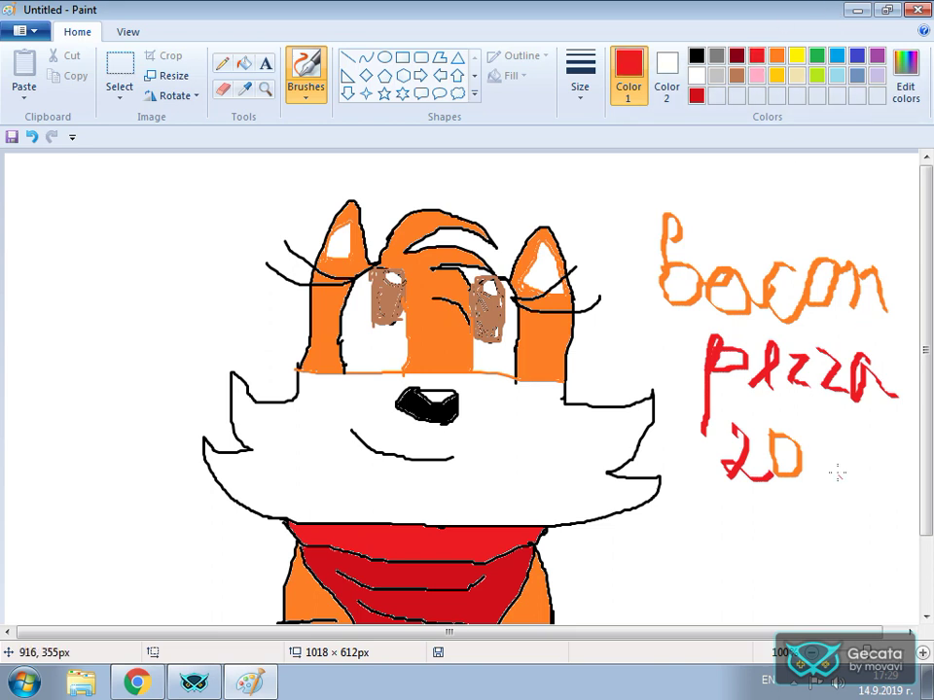
pyautogui.moveTo(812, 431)
pyautogui.mouseDown()
pyautogui.moveTo(810, 448)
pyautogui.moveTo(828, 462)
pyautogui.moveTo(826, 428)
pyautogui.mouseUp()
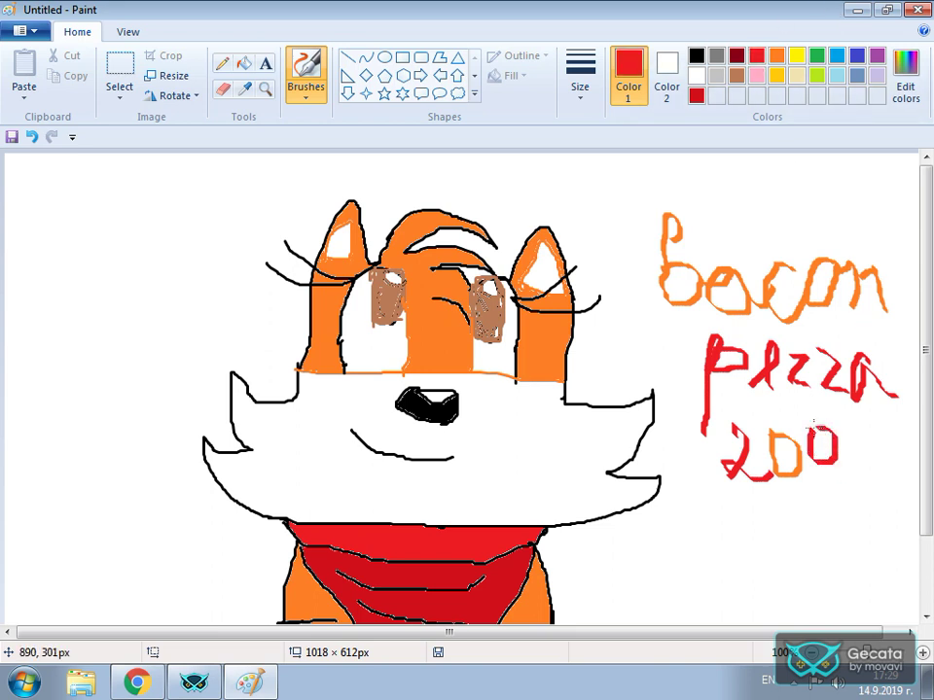
pyautogui.click(777, 56)
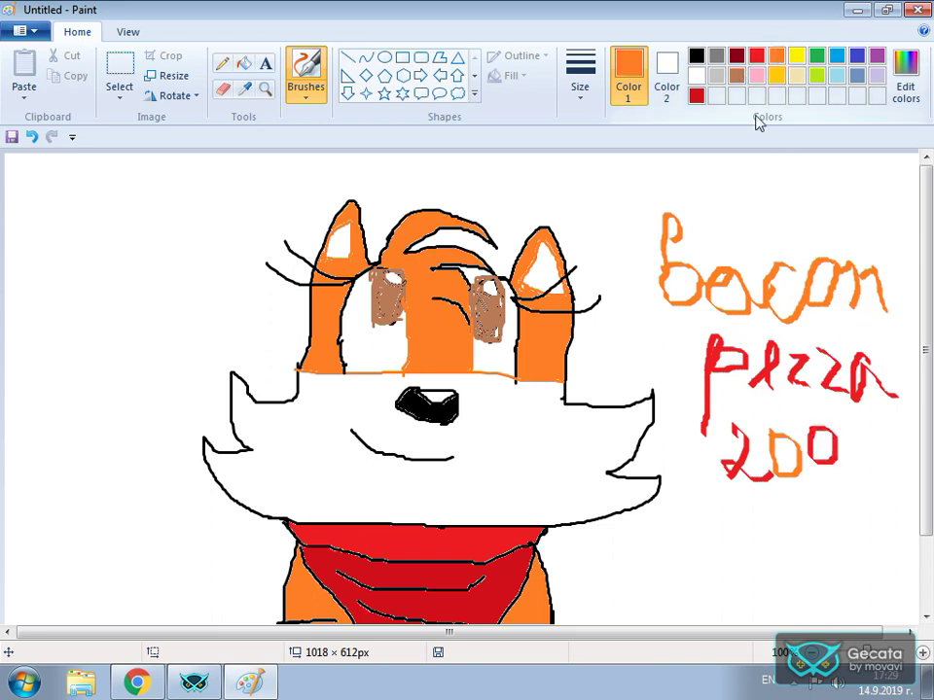
pyautogui.moveTo(857, 435)
pyautogui.mouseDown()
pyautogui.moveTo(853, 467)
pyautogui.moveTo(880, 464)
pyautogui.moveTo(852, 456)
pyautogui.mouseUp()
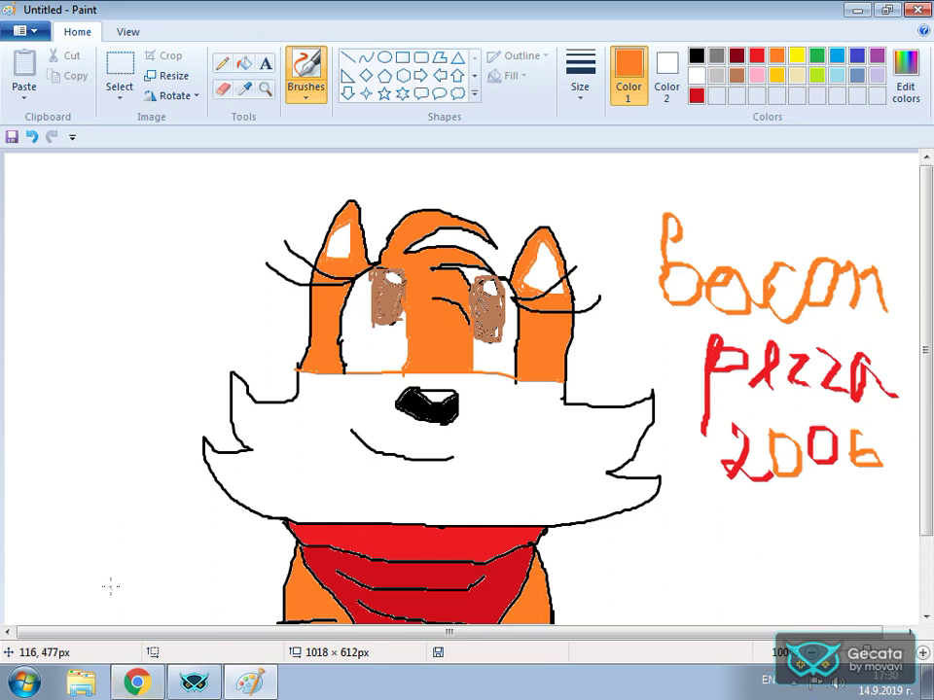
pyautogui.click(201, 681)
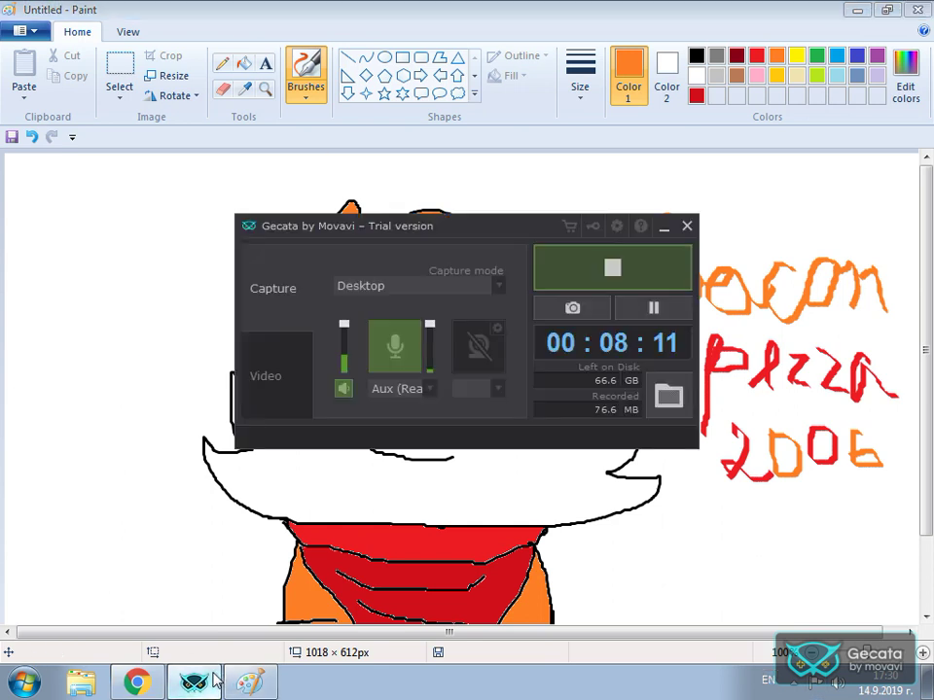
pyautogui.click(214, 679)
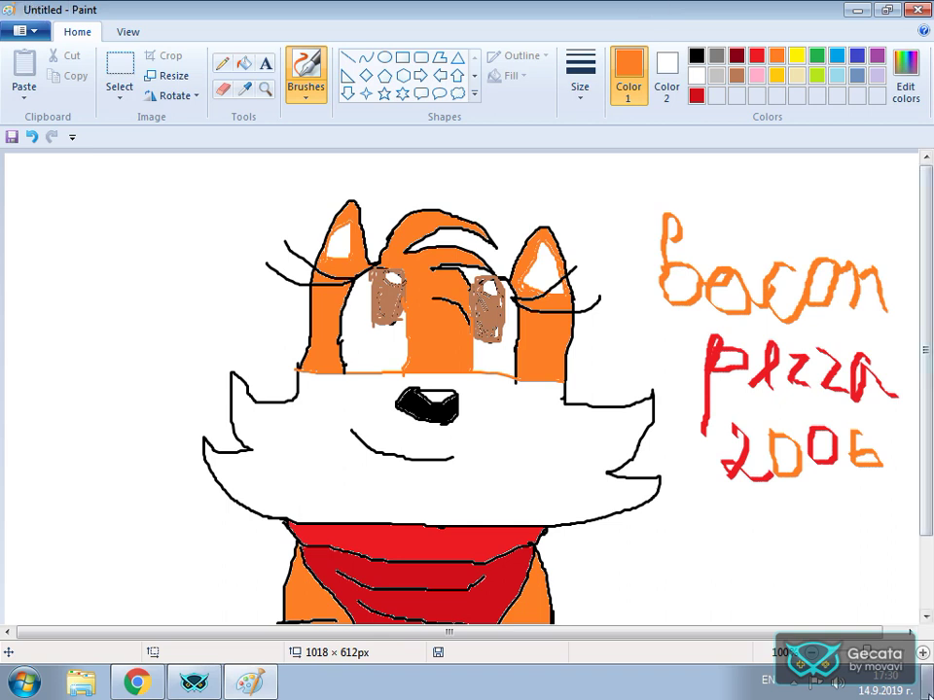
# Sketch a small fox head in bright red in the empty upper-left area of the canvas, with ears, cheek fur, nose and smile
pyautogui.click(757, 55)
pyautogui.moveTo(84, 207); pyautogui.dragTo(83, 267)
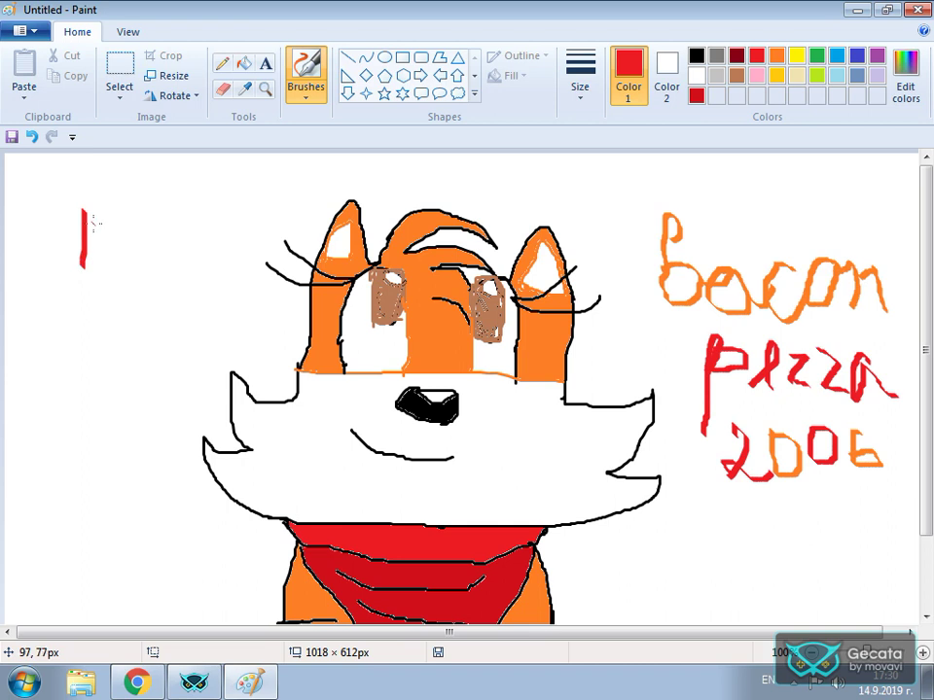
pyautogui.moveTo(99, 209); pyautogui.dragTo(98, 273)
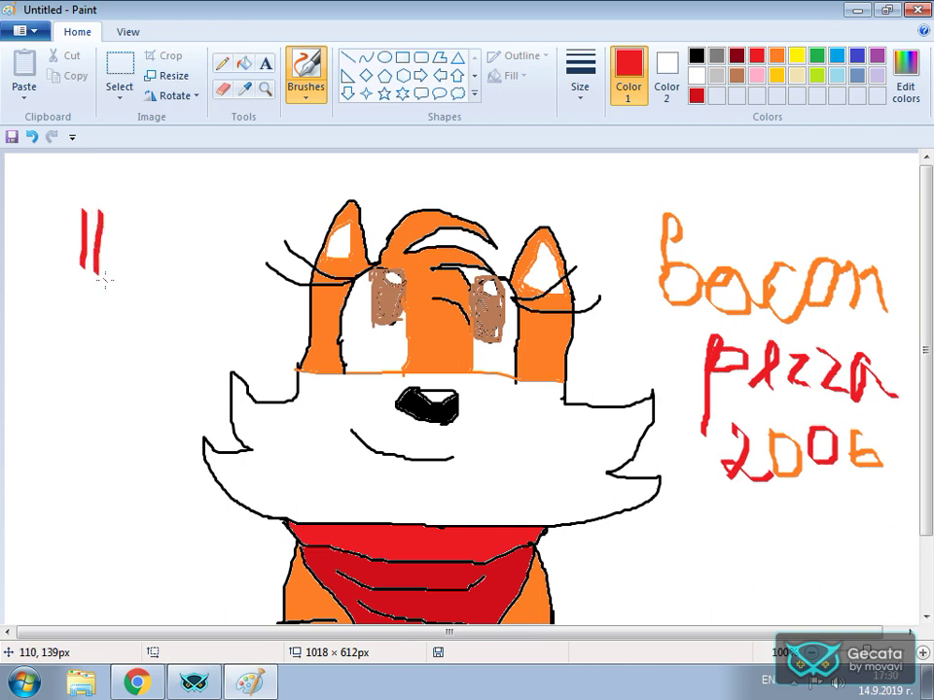
pyautogui.click(86, 283)
pyautogui.moveTo(106, 225)
pyautogui.mouseDown()
pyautogui.moveTo(132, 206)
pyautogui.moveTo(64, 203)
pyautogui.moveTo(118, 184)
pyautogui.moveTo(124, 164)
pyautogui.moveTo(148, 209)
pyautogui.mouseUp()
pyautogui.moveTo(70, 187)
pyautogui.mouseDown()
pyautogui.moveTo(158, 228)
pyautogui.moveTo(149, 209)
pyautogui.moveTo(148, 265)
pyautogui.moveTo(169, 259)
pyautogui.moveTo(166, 284)
pyautogui.moveTo(200, 277)
pyautogui.moveTo(181, 310)
pyautogui.moveTo(150, 311)
pyautogui.mouseUp()
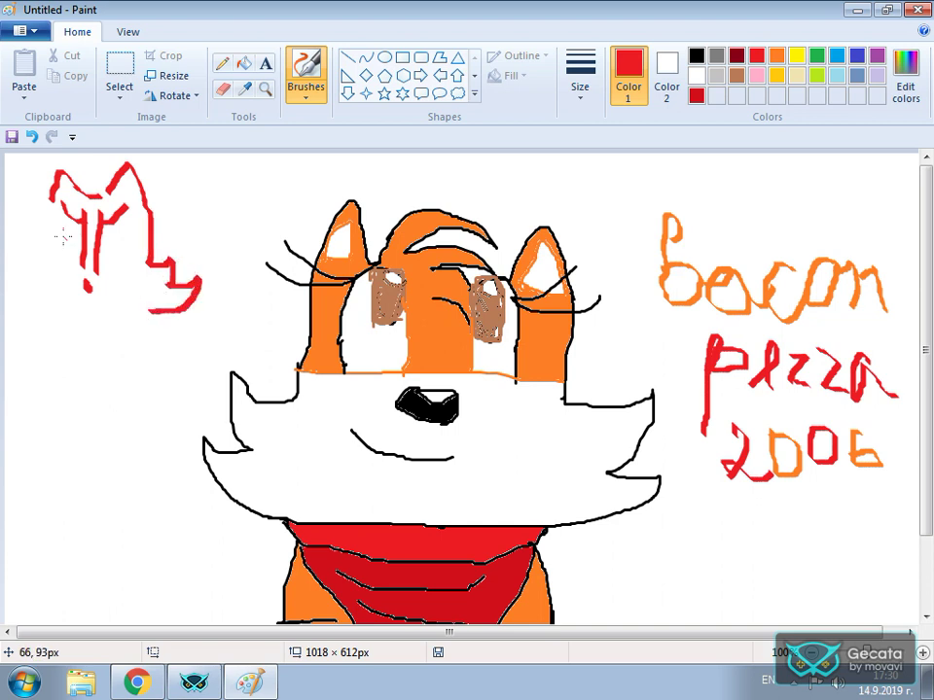
pyautogui.moveTo(50, 198)
pyautogui.mouseDown()
pyautogui.moveTo(39, 258)
pyautogui.moveTo(19, 253)
pyautogui.moveTo(25, 308)
pyautogui.moveTo(16, 314)
pyautogui.moveTo(102, 324)
pyautogui.moveTo(153, 318)
pyautogui.mouseUp()
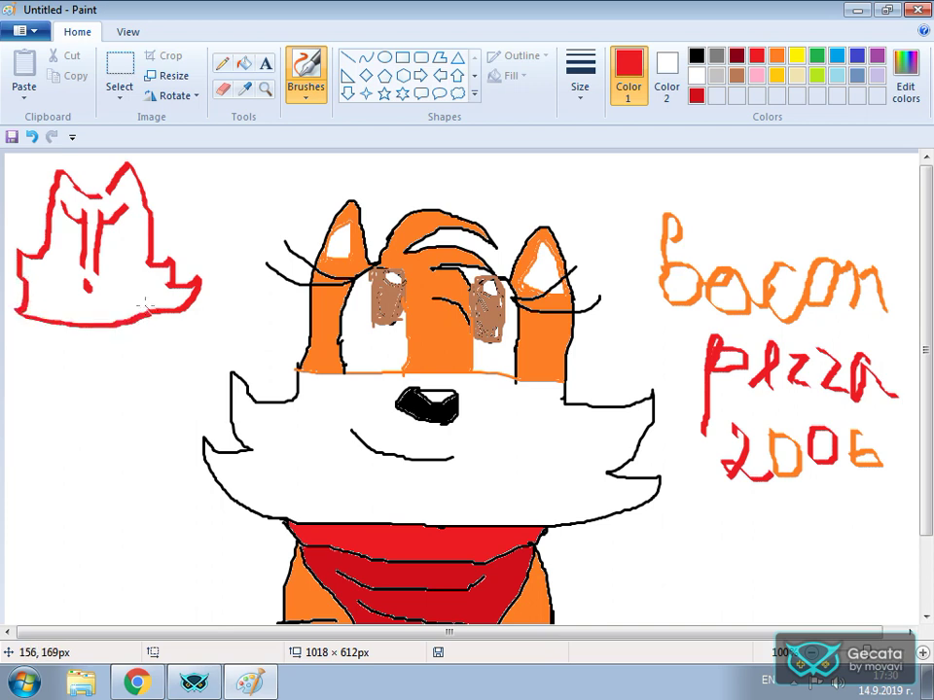
pyautogui.moveTo(83, 290); pyautogui.dragTo(107, 288)
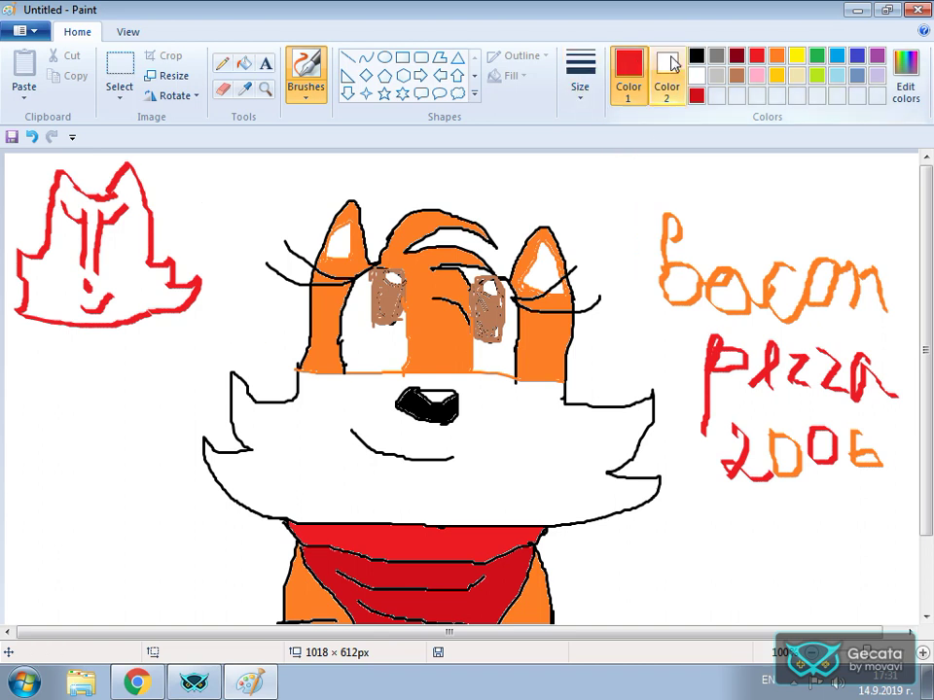
pyautogui.click(195, 681)
pyautogui.click(194, 681)
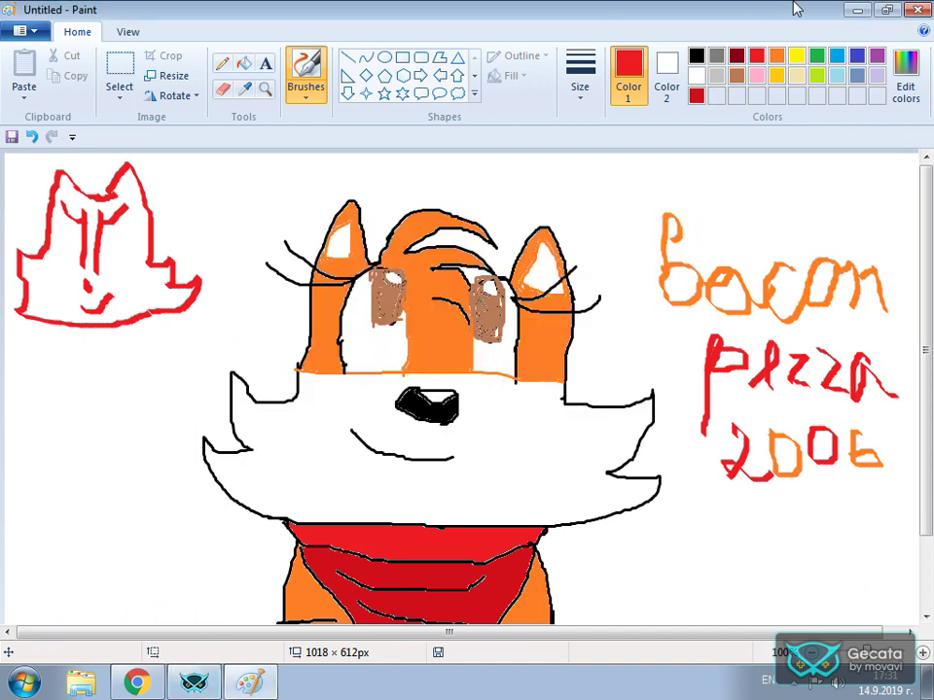
# Close the drawing and save its changes as a PNG named "bacon pizza 2006" in Sample Pictures
pyautogui.click(904, 10)
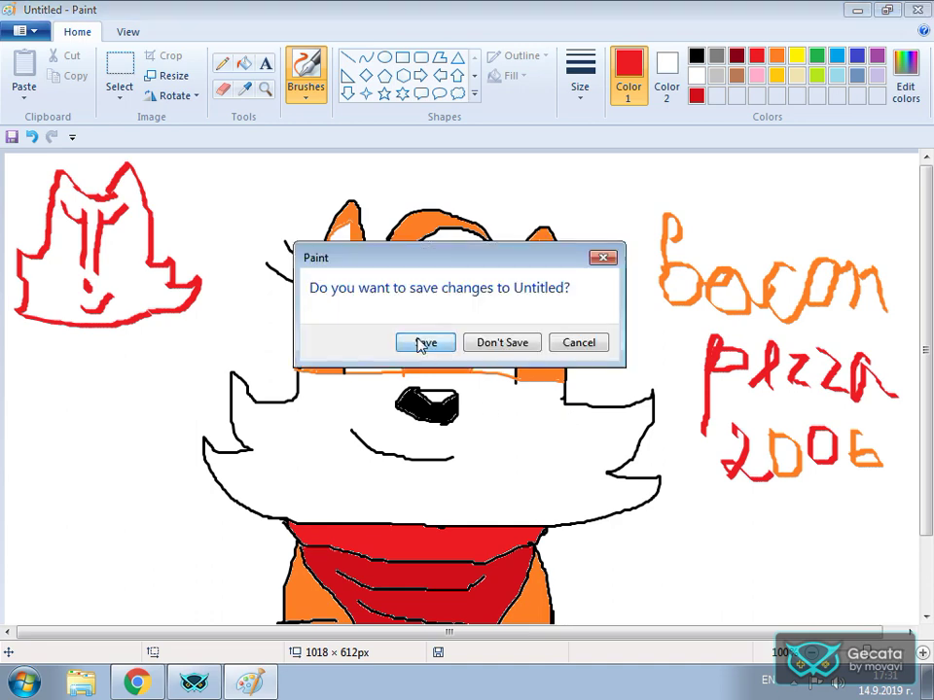
pyautogui.click(423, 341)
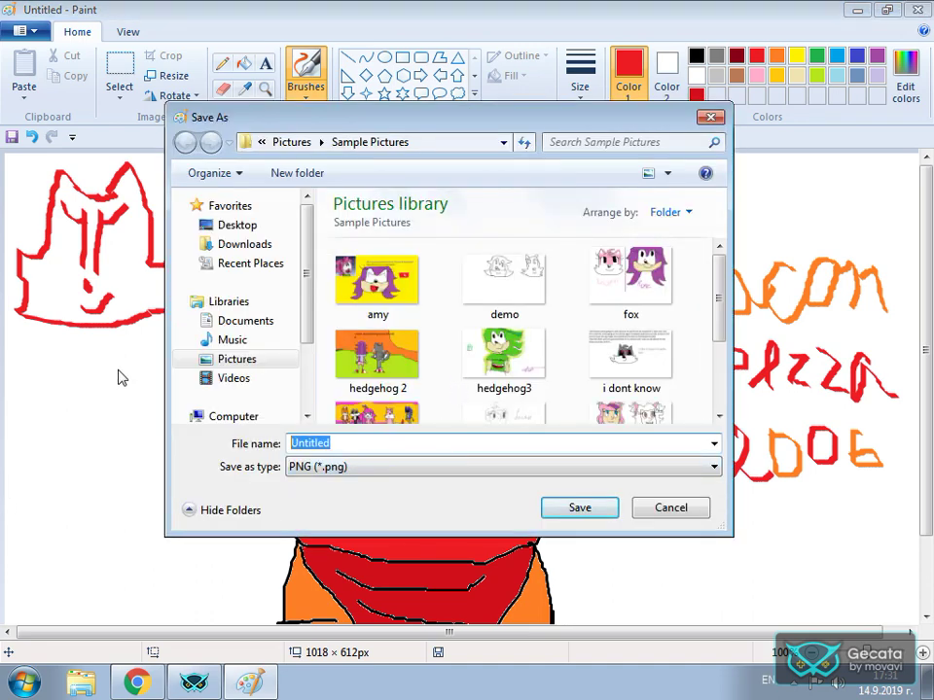
pyautogui.press('BackSpace')
pyautogui.write('ba')
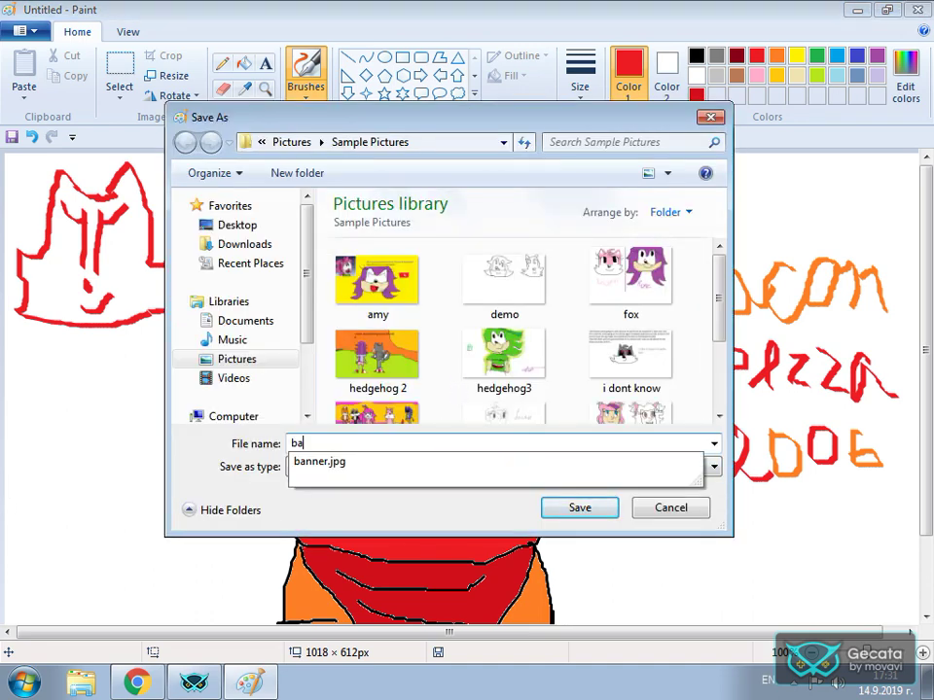
pyautogui.write('con pizza 2006')
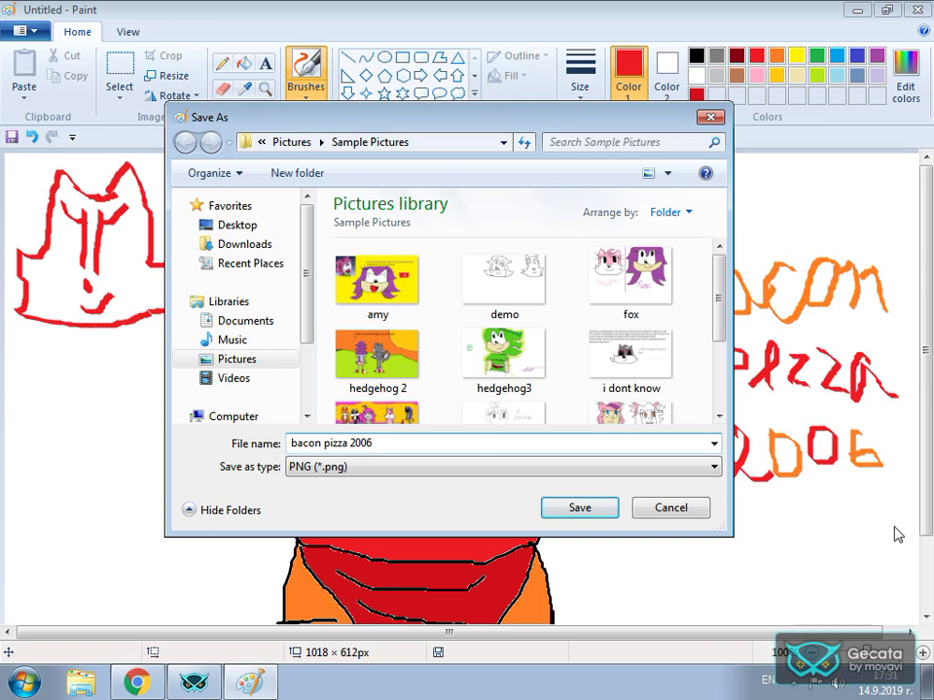